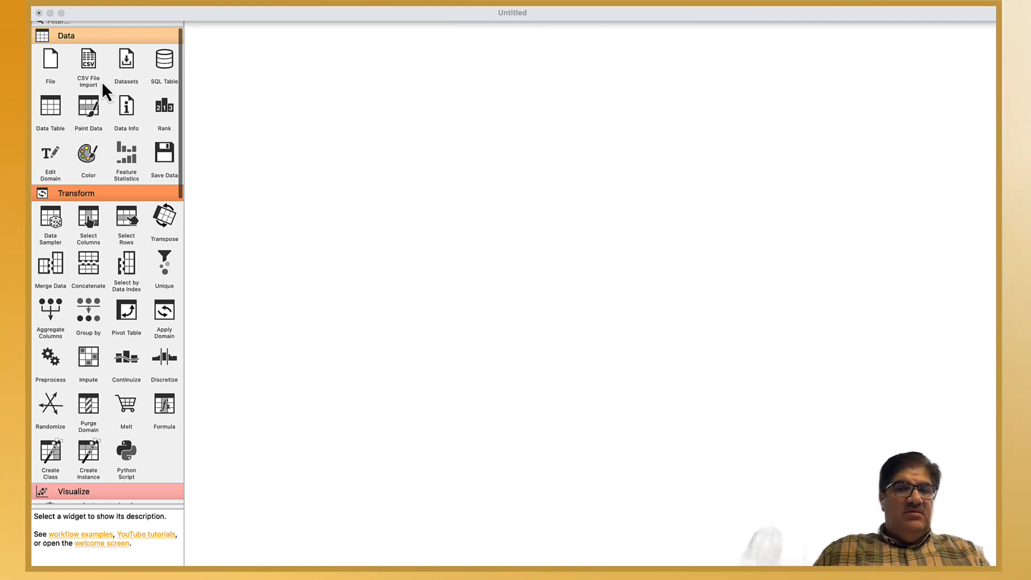
{"action": "left_click", "coordinate": [51, 65]}
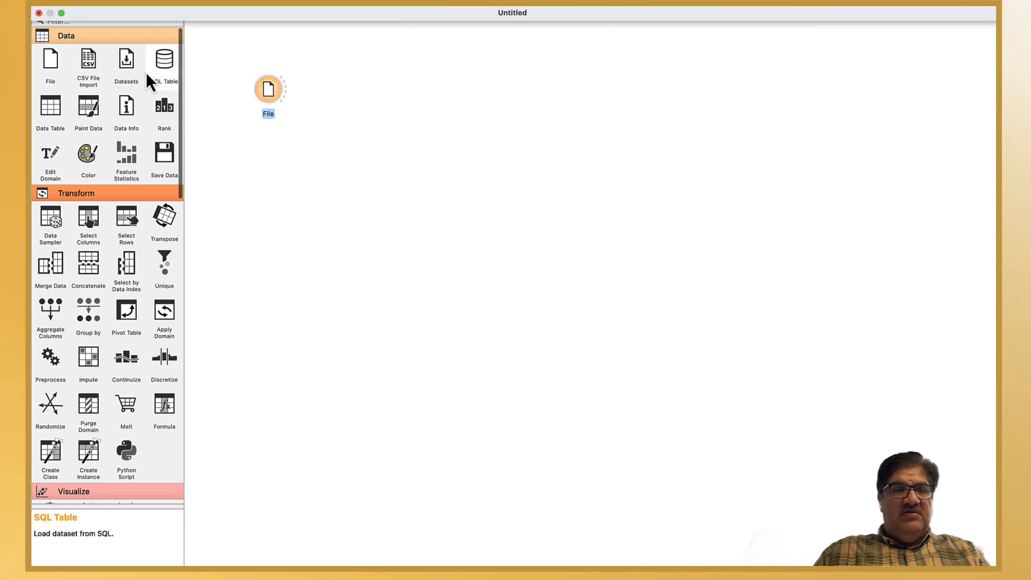
{"action": "left_click_drag", "start_coordinate": [271, 94], "coordinate": [362, 123]}
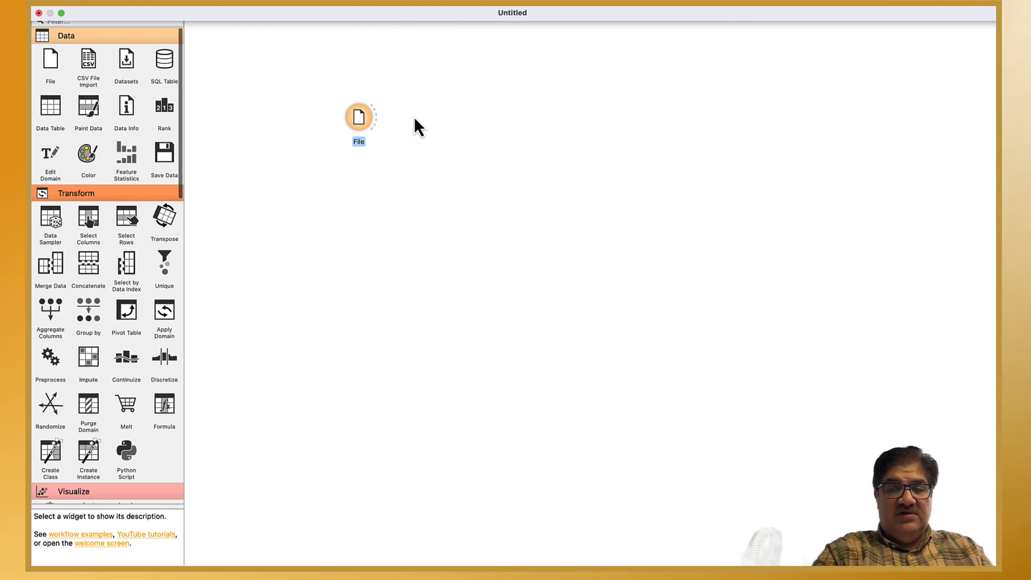
{"action": "right_click", "coordinate": [359, 118]}
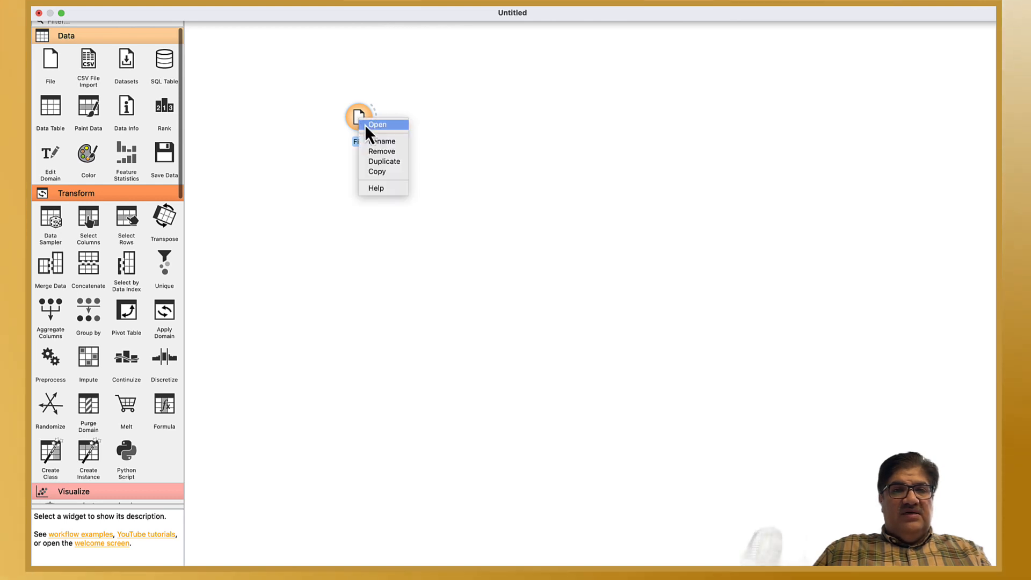
{"action": "left_click", "coordinate": [394, 152]}
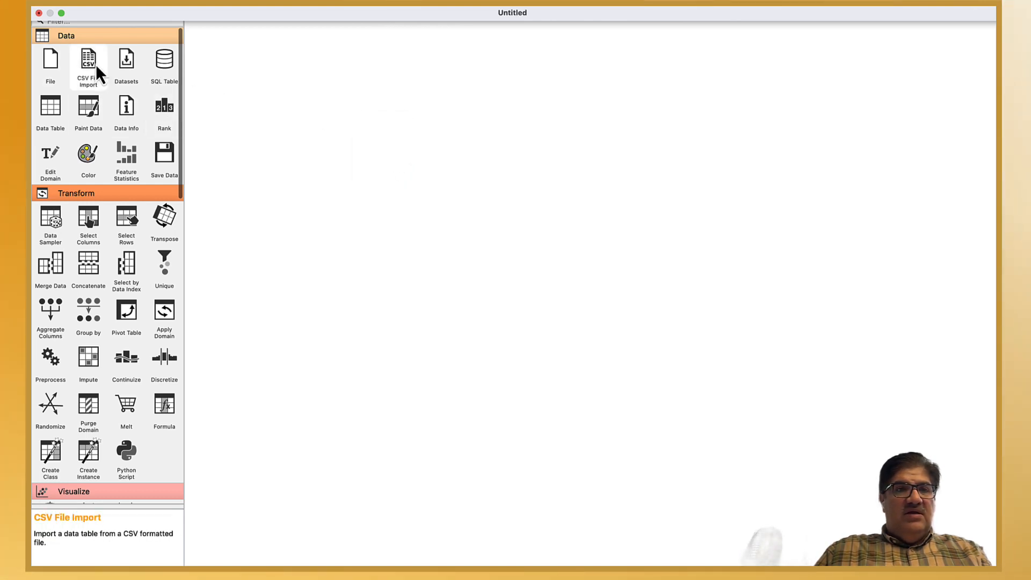
Add a CSV File Import widget to the empty canvas and load cybersecurity_attacks.csv into it
{"action": "left_click_drag", "start_coordinate": [89, 63], "coordinate": [310, 101]}
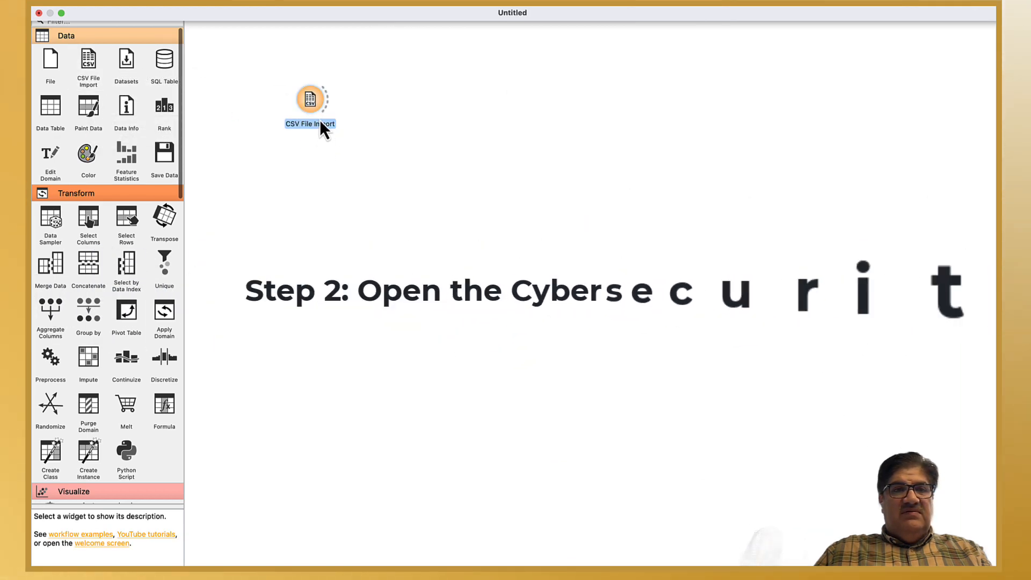
{"action": "right_click", "coordinate": [311, 101]}
{"action": "double_click", "coordinate": [309, 102]}
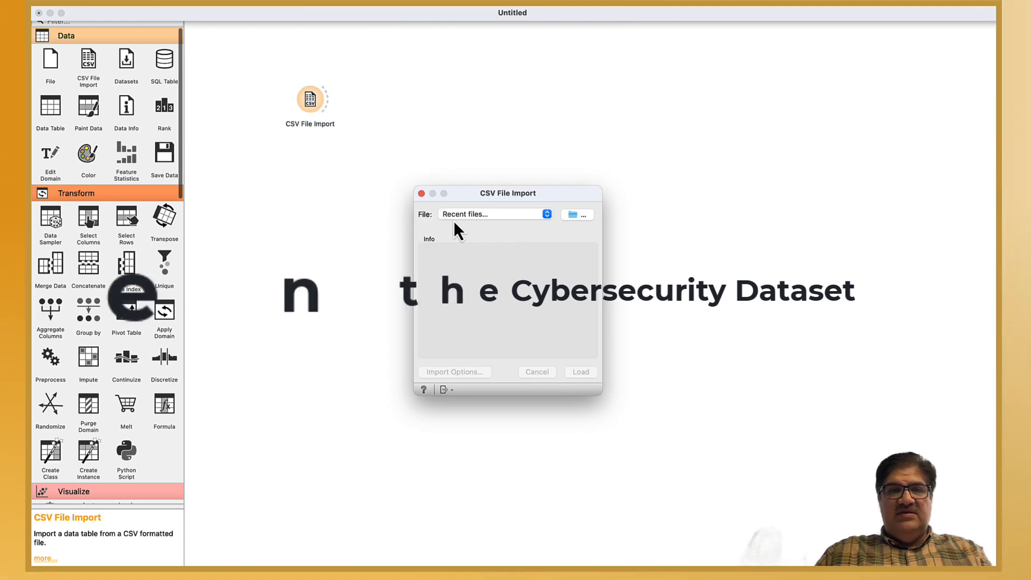
{"action": "left_click", "coordinate": [547, 214]}
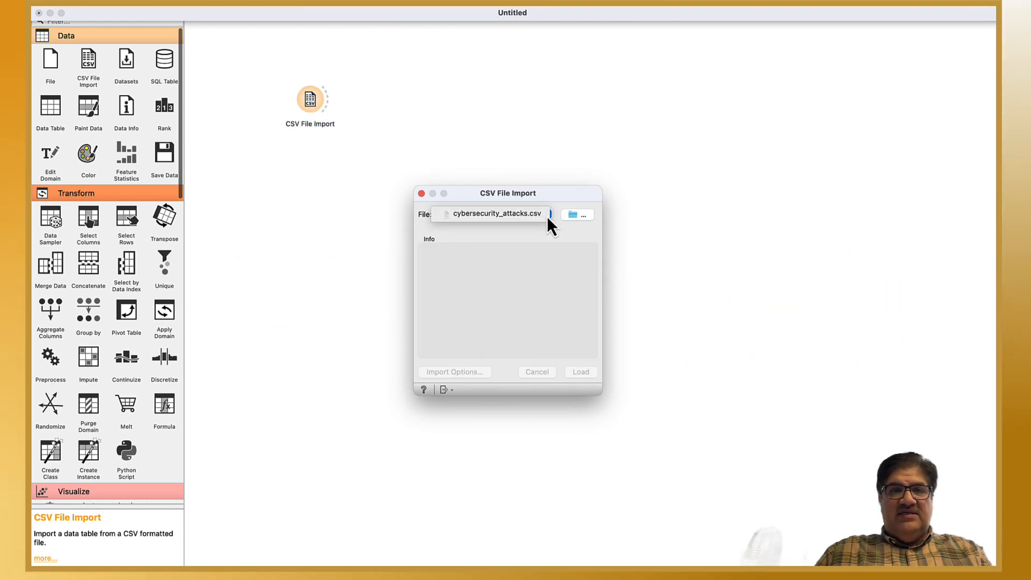
{"action": "left_click", "coordinate": [492, 217]}
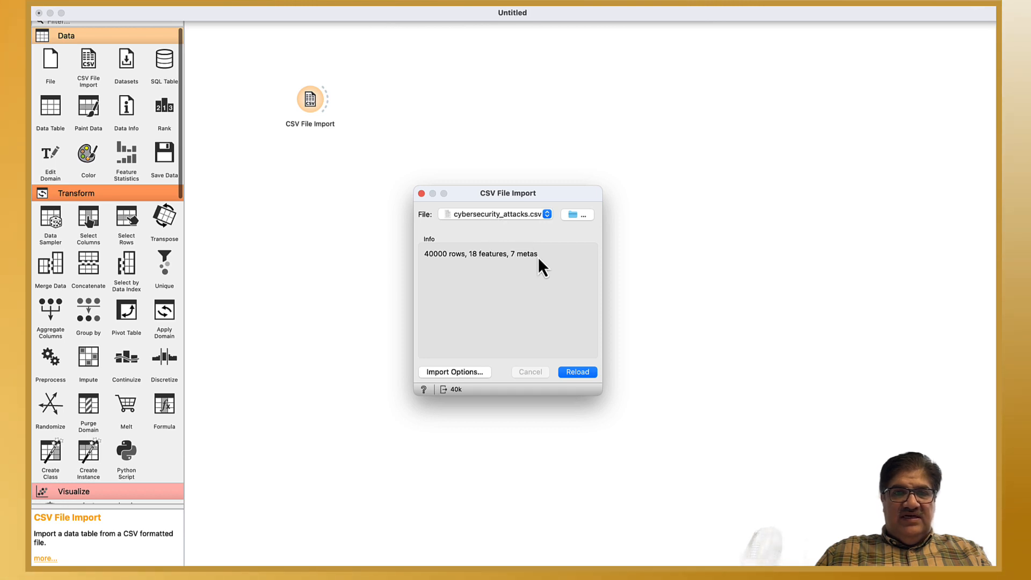
{"action": "left_click", "coordinate": [577, 374]}
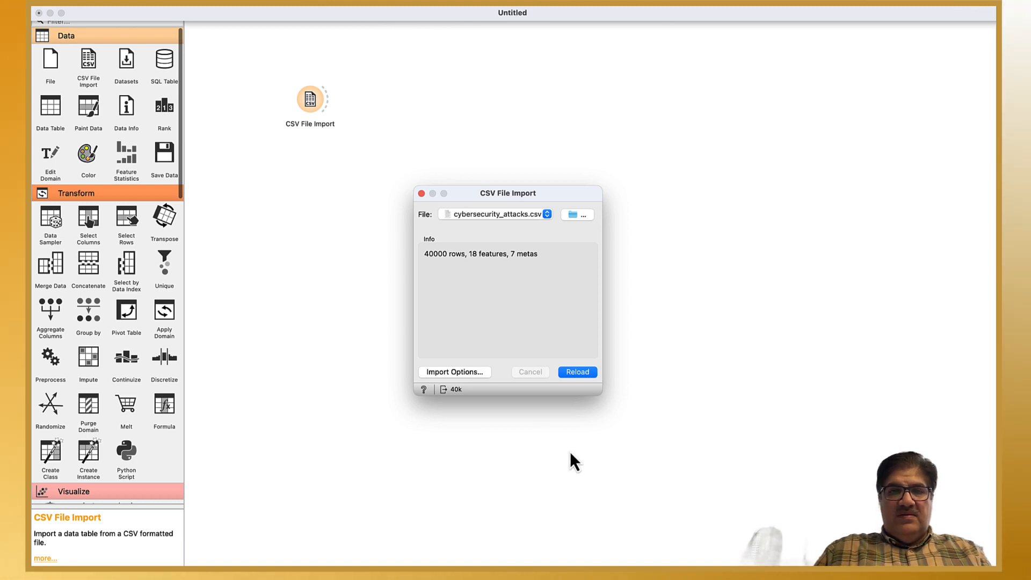
{"action": "left_click", "coordinate": [421, 194]}
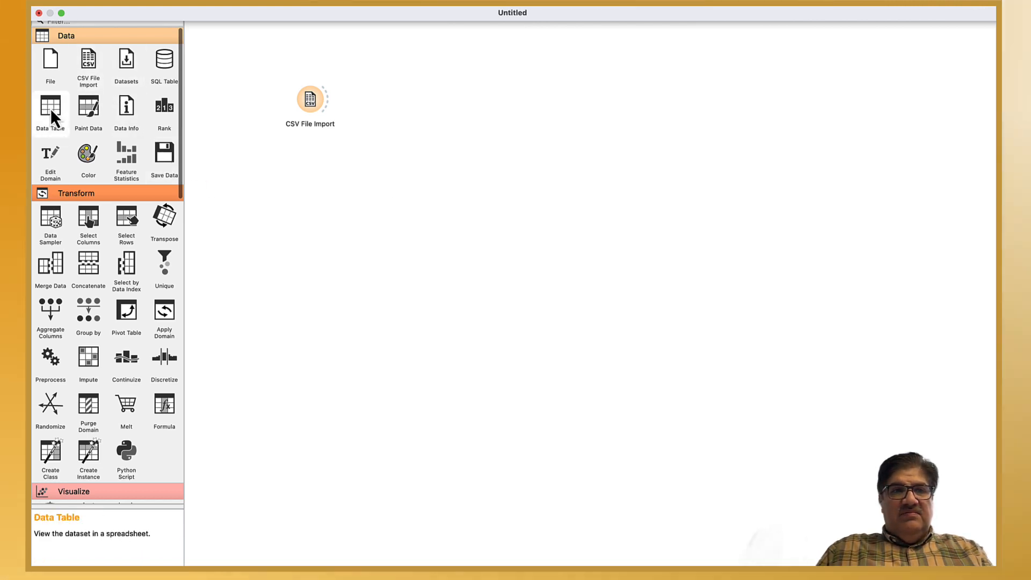
Add a Data Table widget fed by the CSV File Import and view the imported records in it
{"action": "left_click_drag", "start_coordinate": [50, 108], "coordinate": [406, 102]}
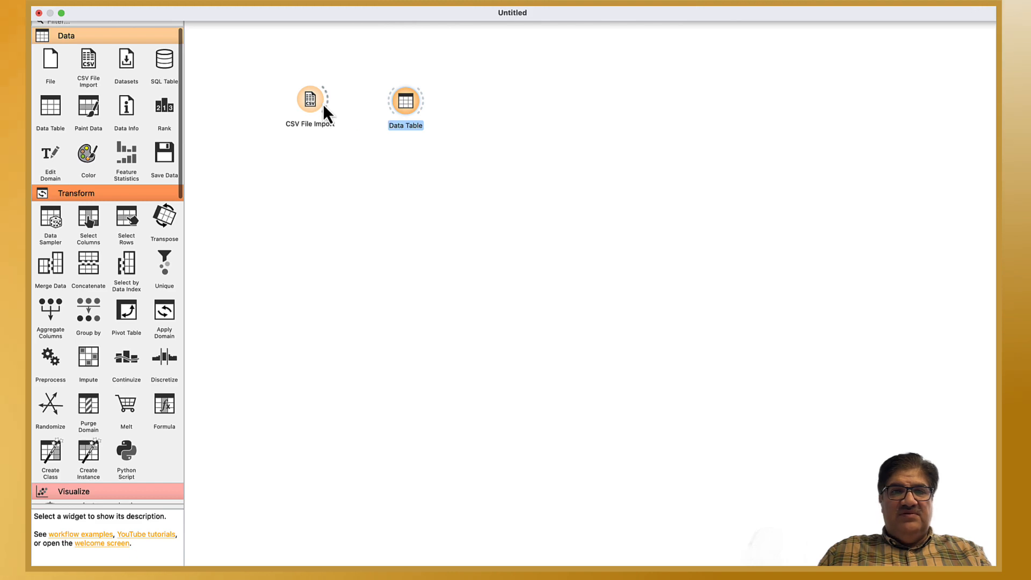
{"action": "left_click_drag", "start_coordinate": [323, 104], "coordinate": [393, 102]}
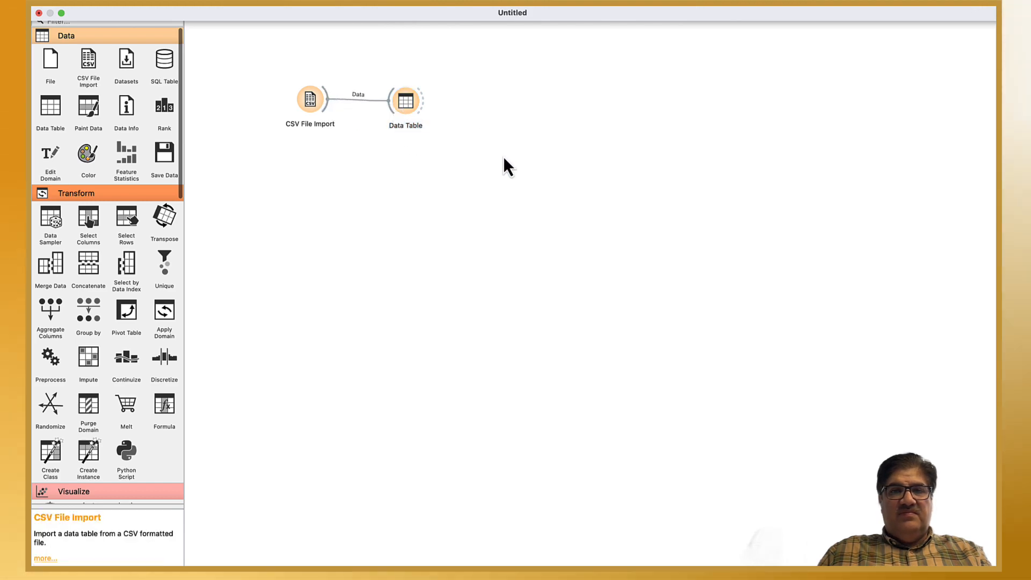
{"action": "double_click", "coordinate": [405, 104]}
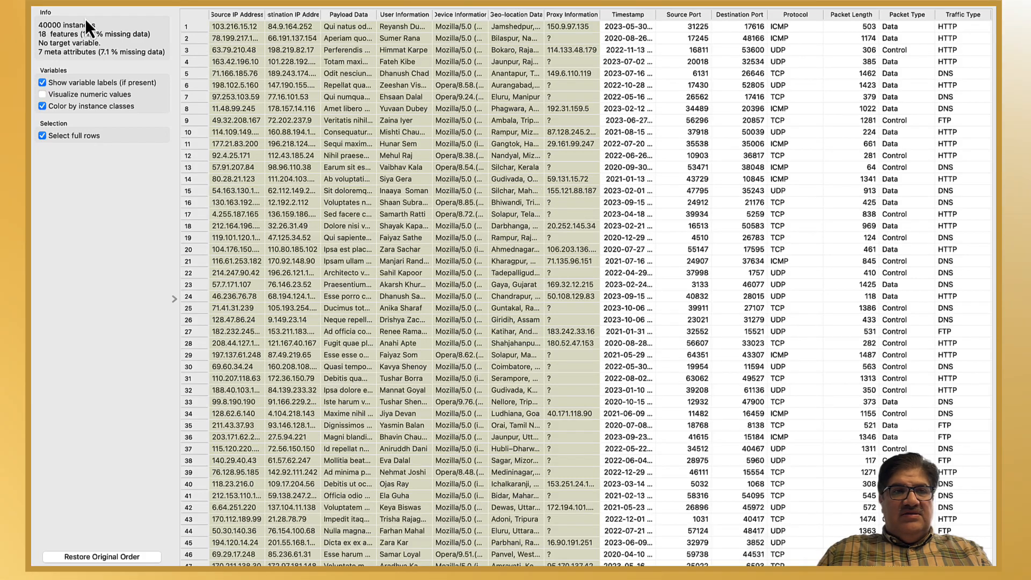
{"action": "left_click", "coordinate": [62, 13]}
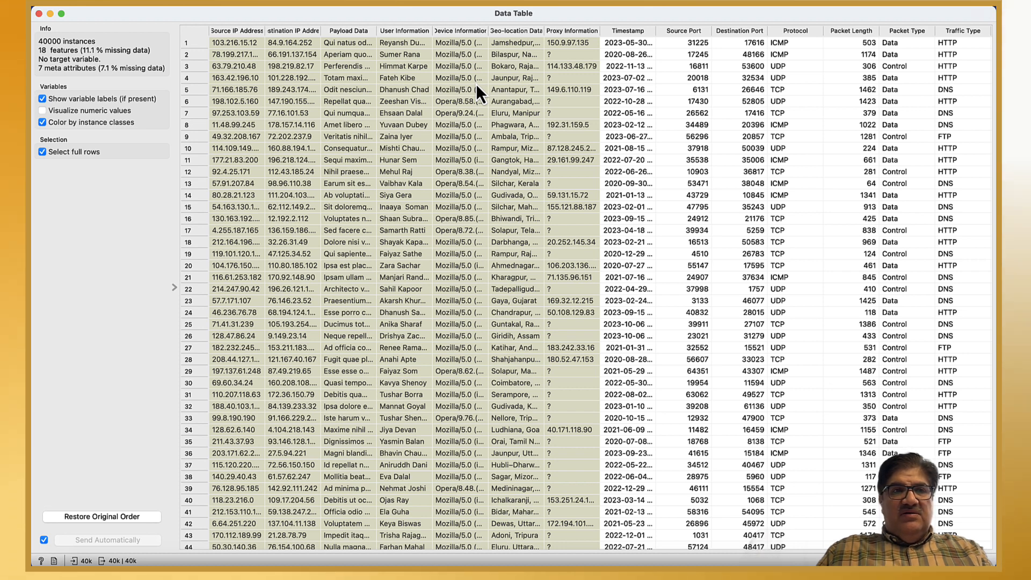
{"action": "left_click", "coordinate": [38, 13]}
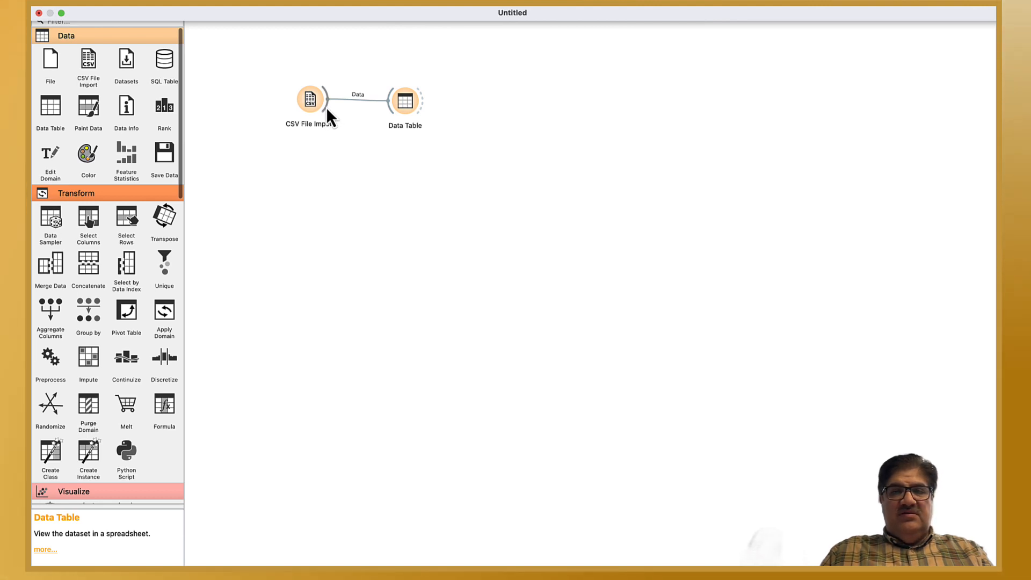
Add a Distributions widget fed by the CSV File Import, below the Data Table, and open its chart
{"action": "left_click_drag", "start_coordinate": [327, 107], "coordinate": [442, 179]}
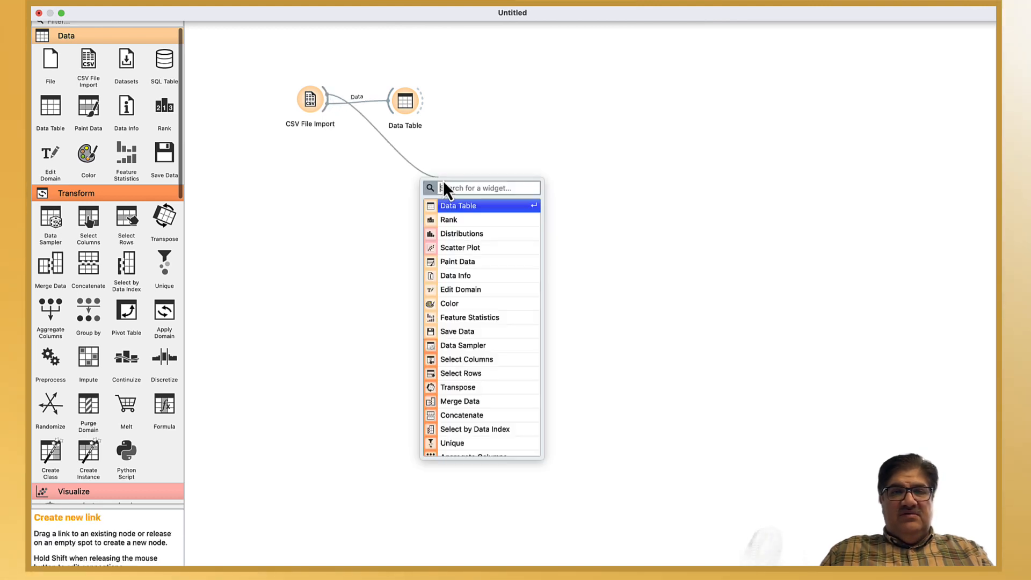
{"action": "left_click", "coordinate": [465, 235]}
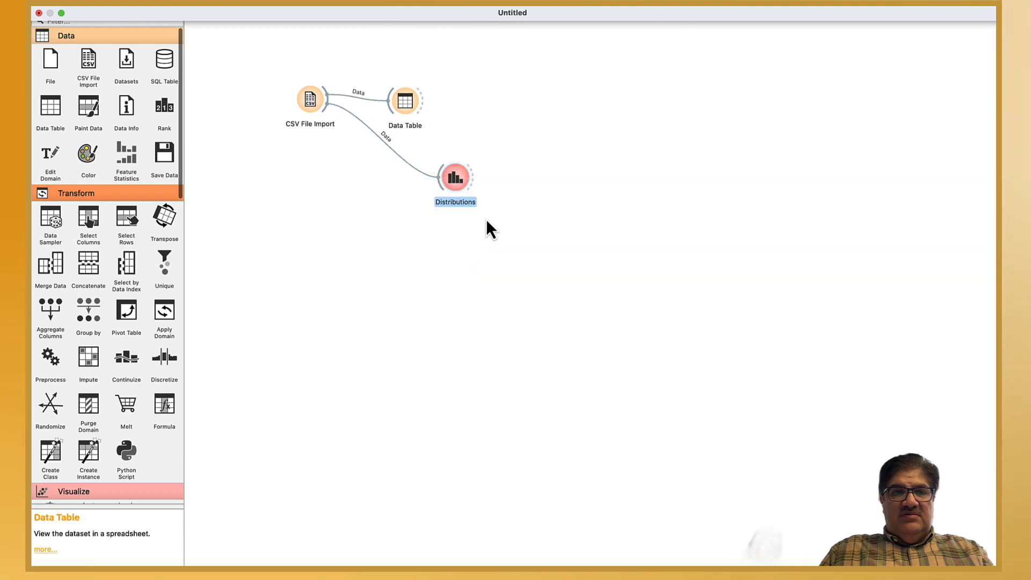
{"action": "mouse_move", "coordinate": [462, 186]}
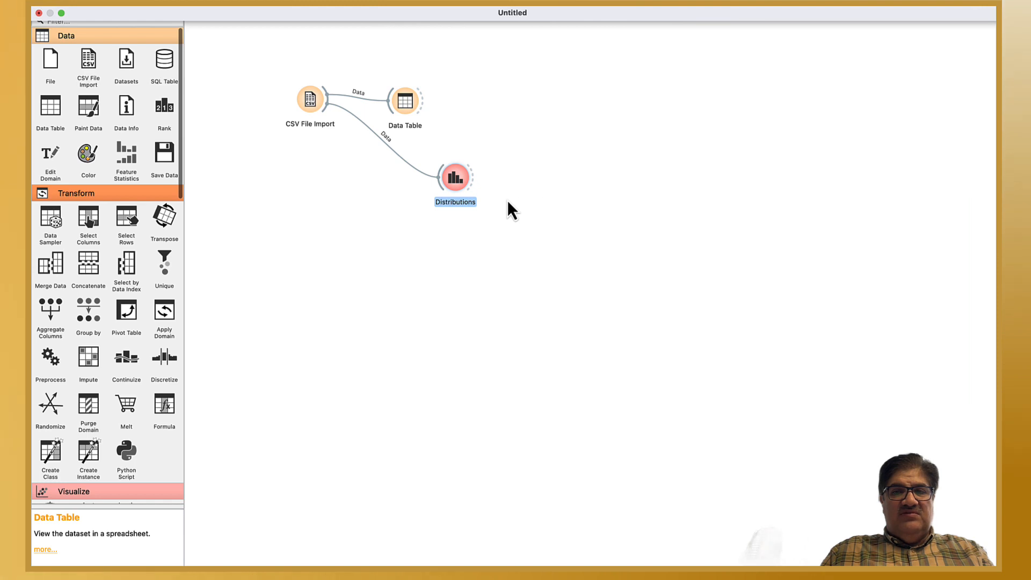
{"action": "double_click", "coordinate": [459, 182]}
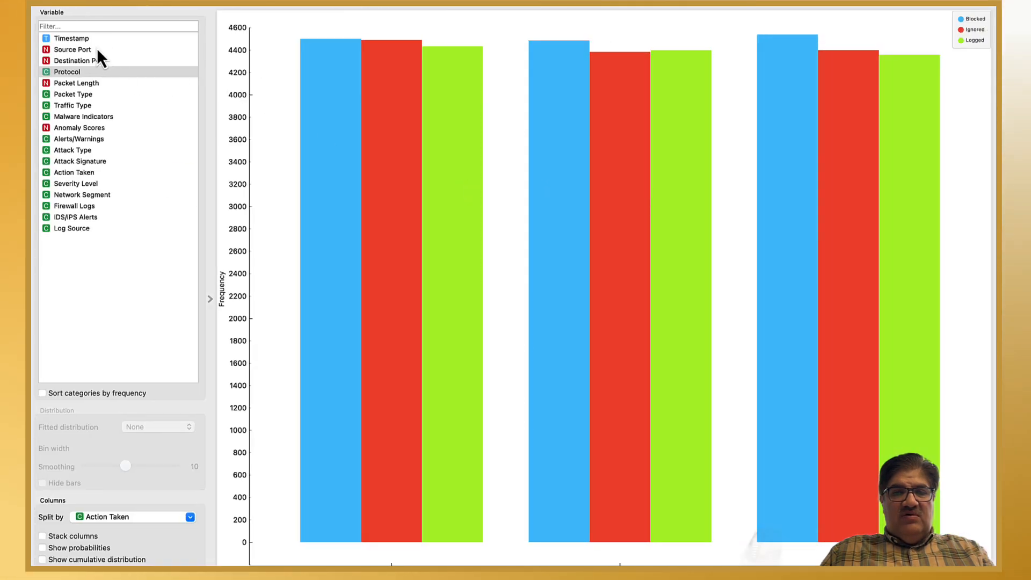
Examine the distribution chart of each variable in turn, from Timestamp through Log Source, split by Action Taken
{"action": "left_click", "coordinate": [97, 39]}
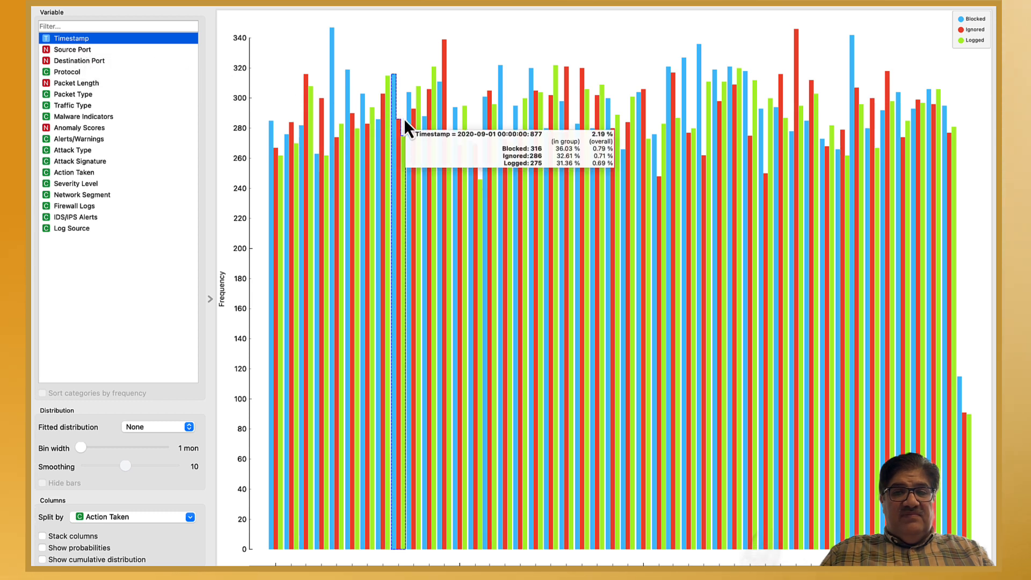
{"action": "mouse_move", "coordinate": [331, 142]}
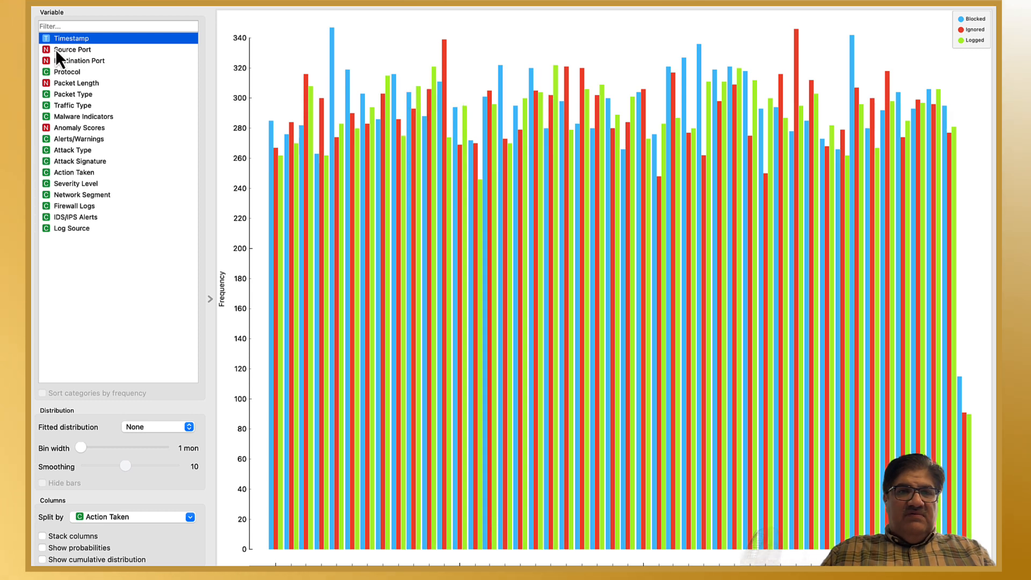
{"action": "left_click", "coordinate": [72, 52]}
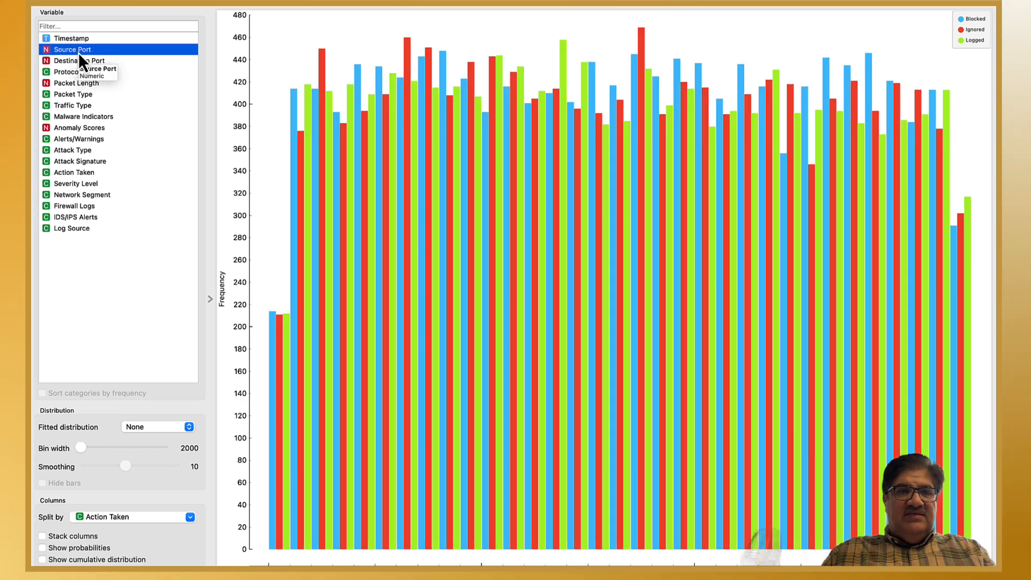
{"action": "left_click", "coordinate": [78, 62]}
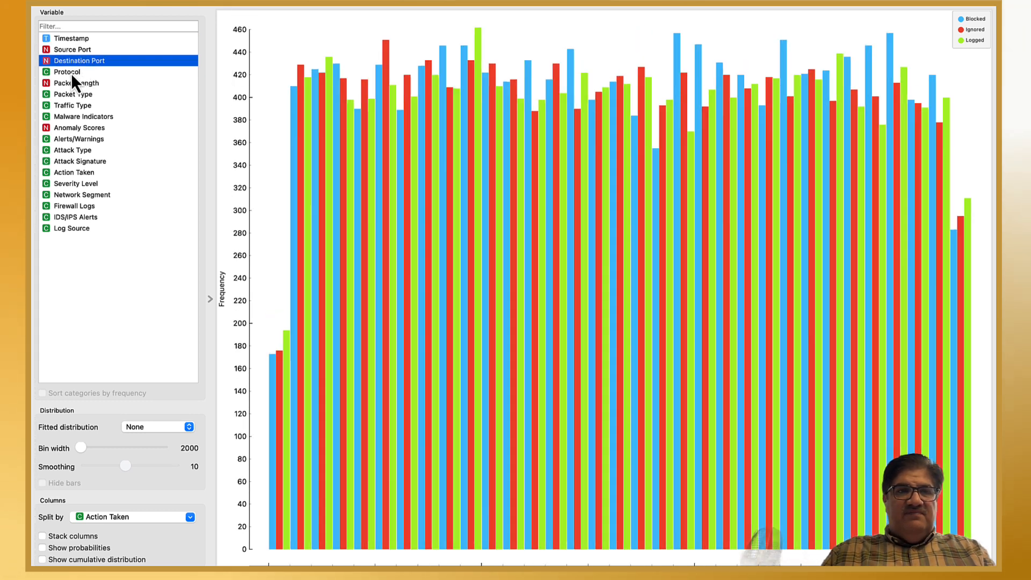
{"action": "left_click", "coordinate": [71, 73]}
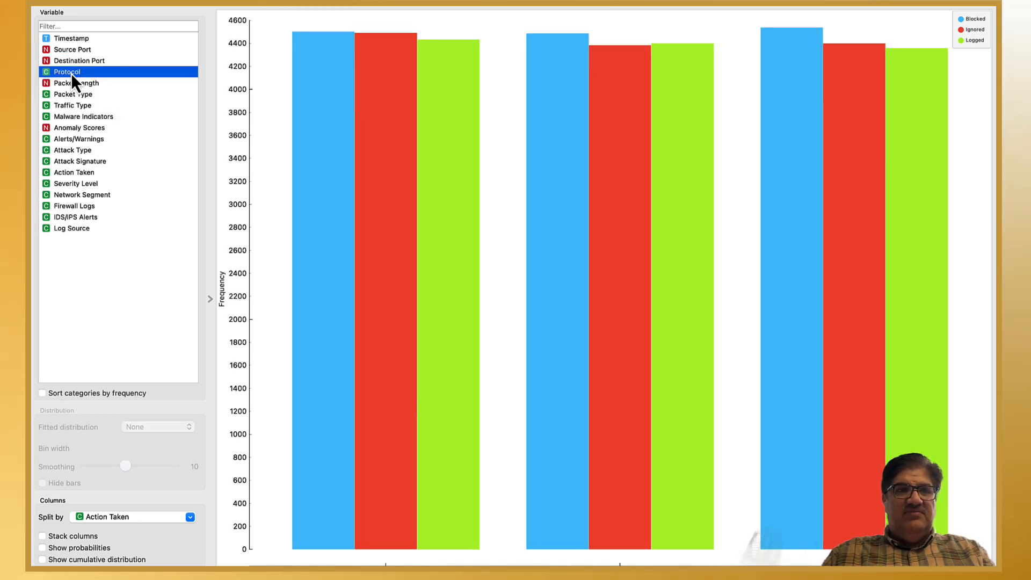
{"action": "left_click", "coordinate": [70, 84]}
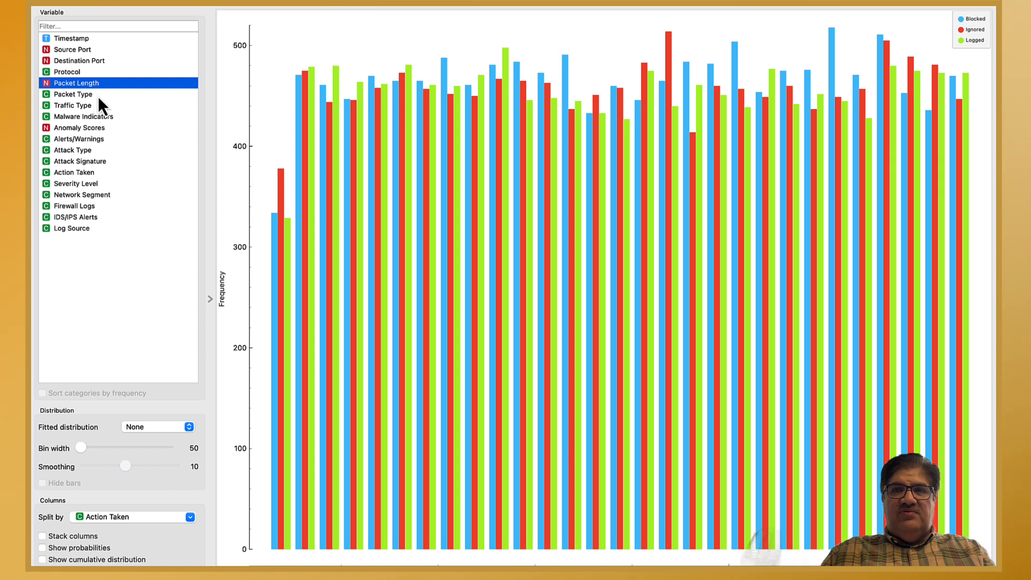
{"action": "left_click", "coordinate": [85, 95]}
{"action": "left_click", "coordinate": [85, 107]}
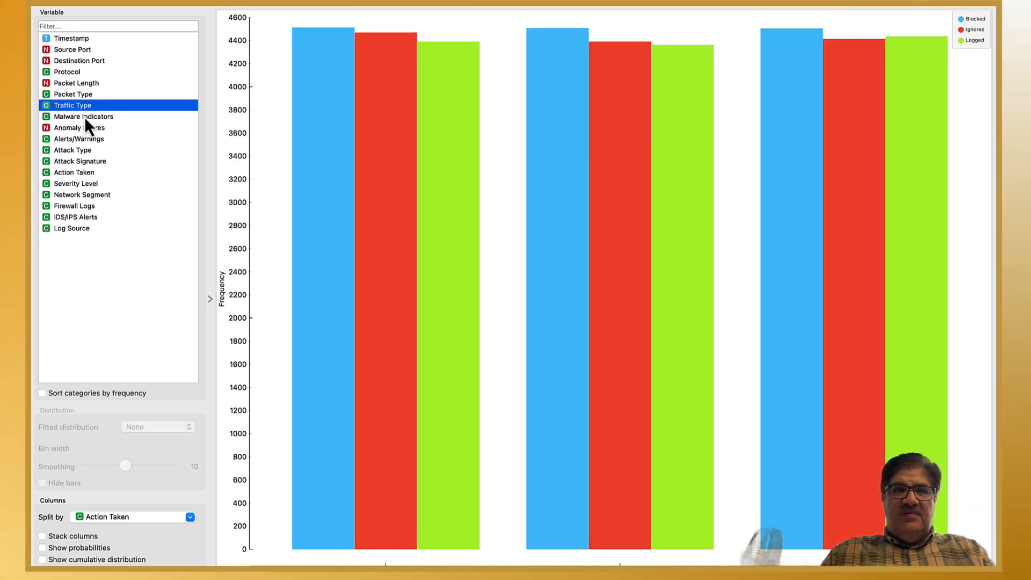
{"action": "left_click", "coordinate": [86, 117]}
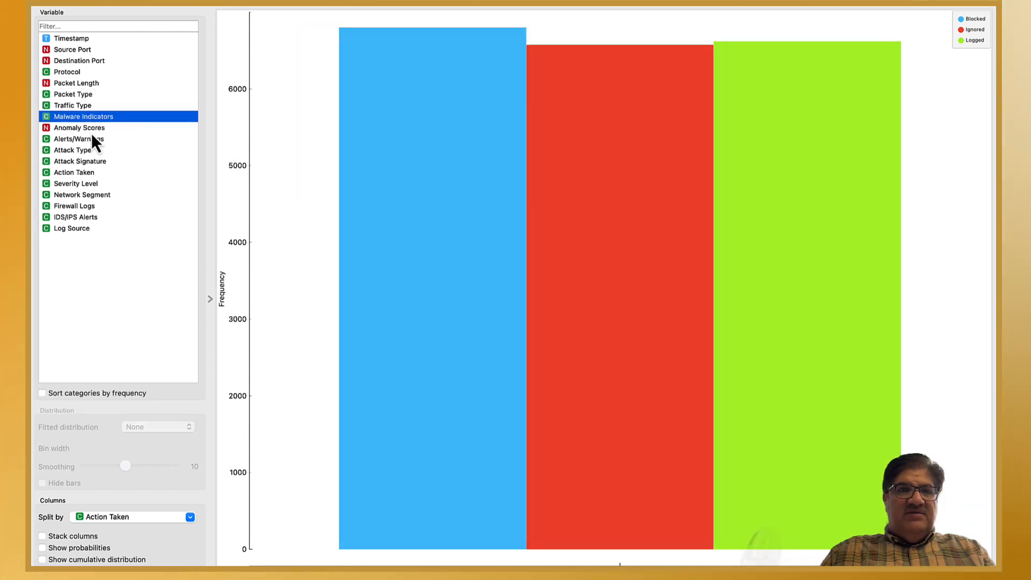
{"action": "left_click", "coordinate": [101, 129]}
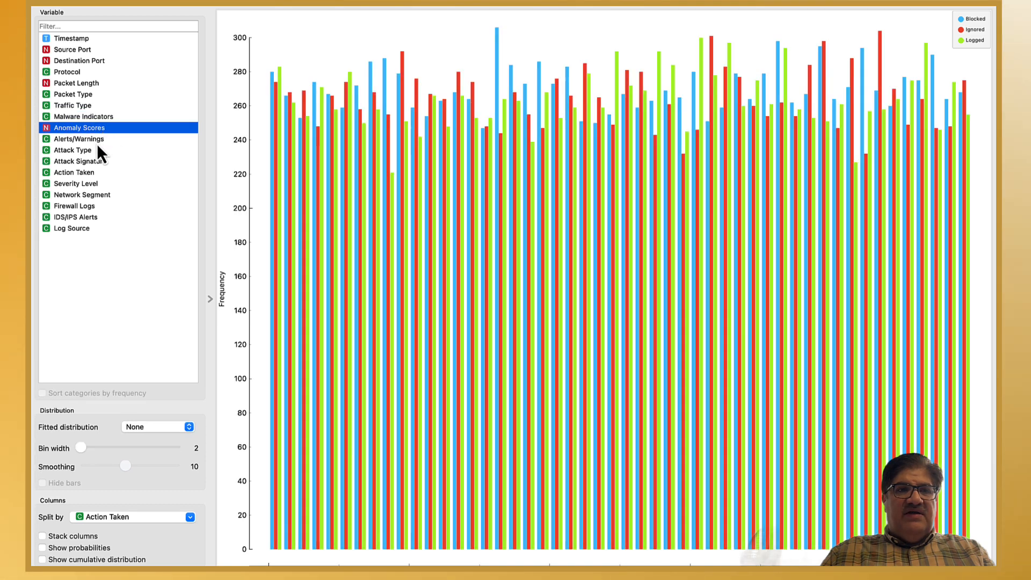
{"action": "left_click", "coordinate": [99, 140]}
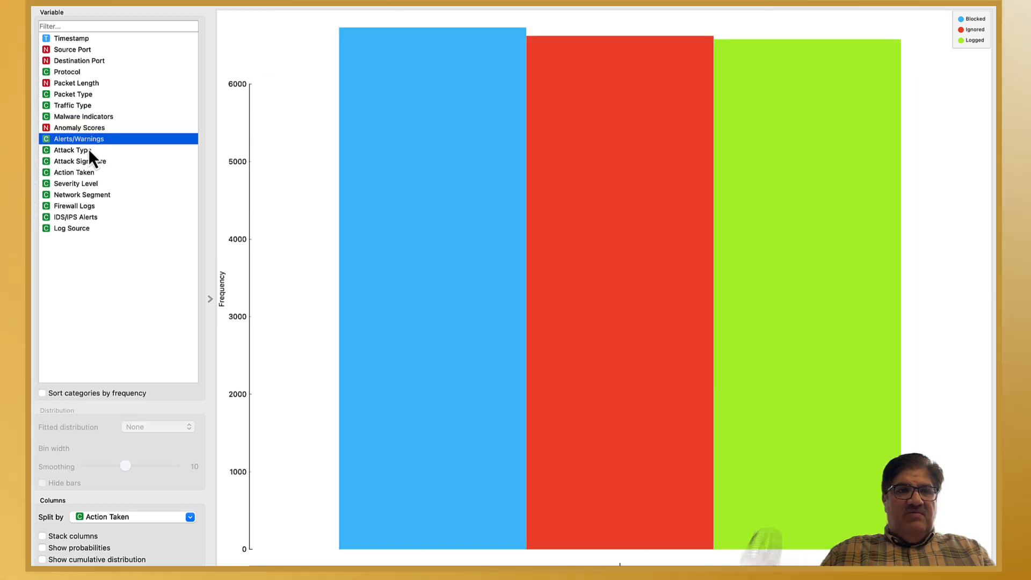
{"action": "left_click", "coordinate": [87, 151]}
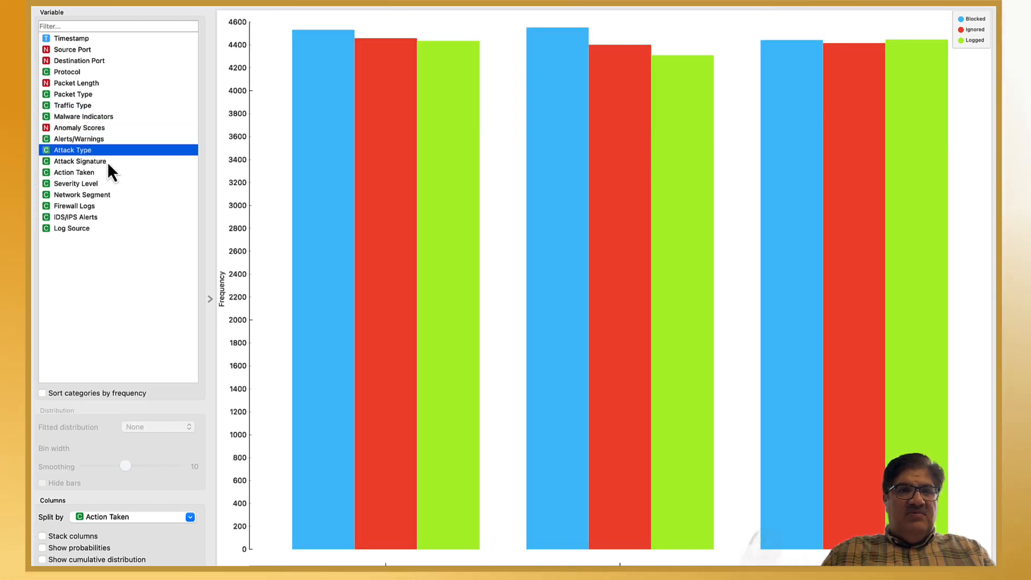
{"action": "left_click", "coordinate": [107, 162]}
{"action": "left_click", "coordinate": [87, 174]}
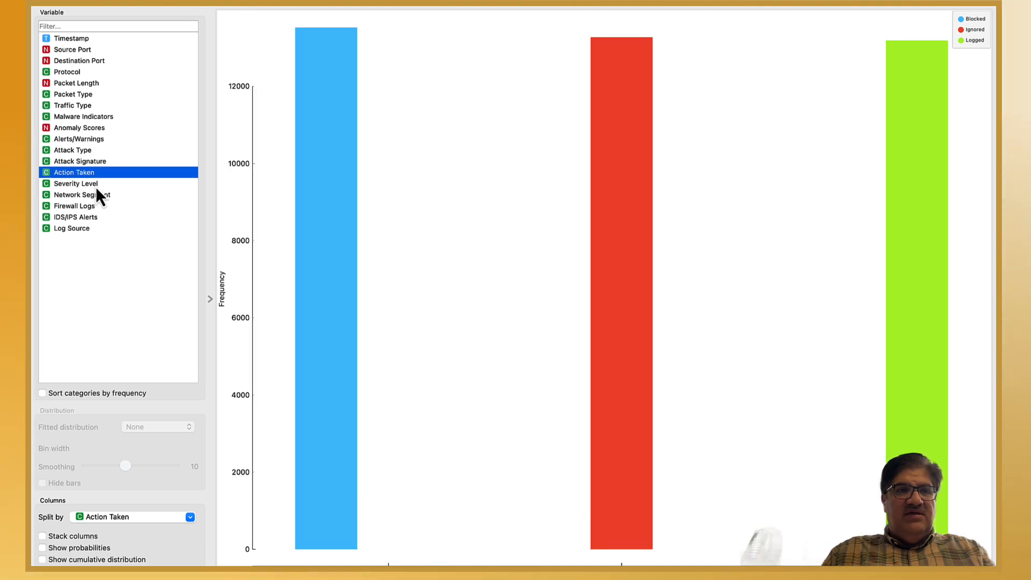
{"action": "left_click", "coordinate": [97, 186]}
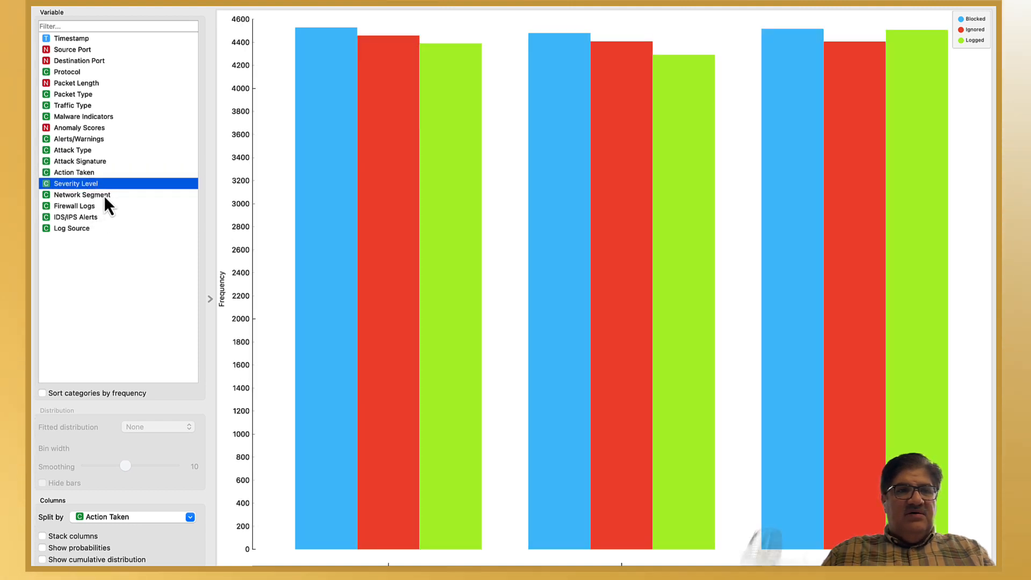
{"action": "left_click", "coordinate": [103, 196]}
{"action": "left_click", "coordinate": [92, 209]}
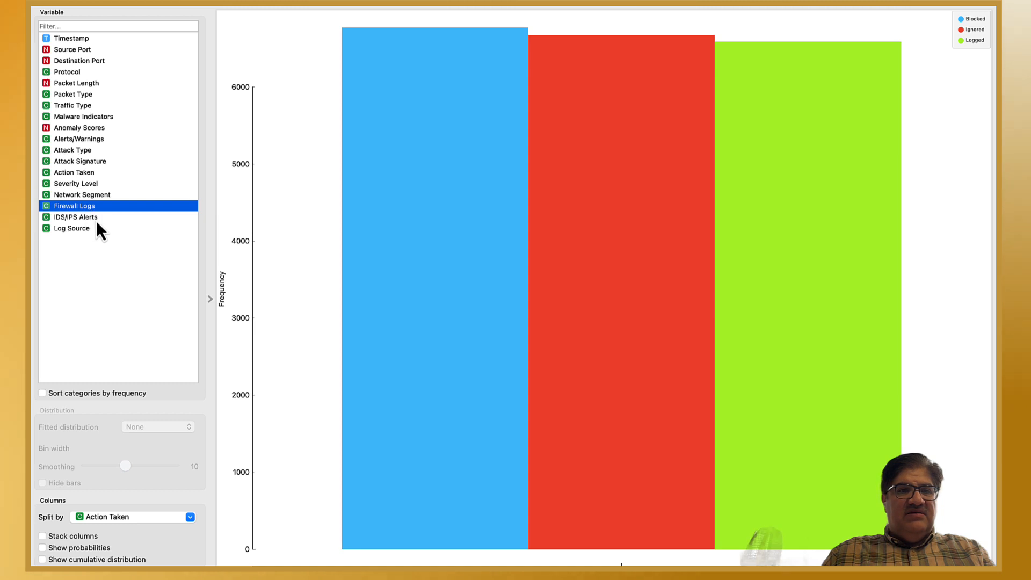
{"action": "left_click", "coordinate": [92, 219]}
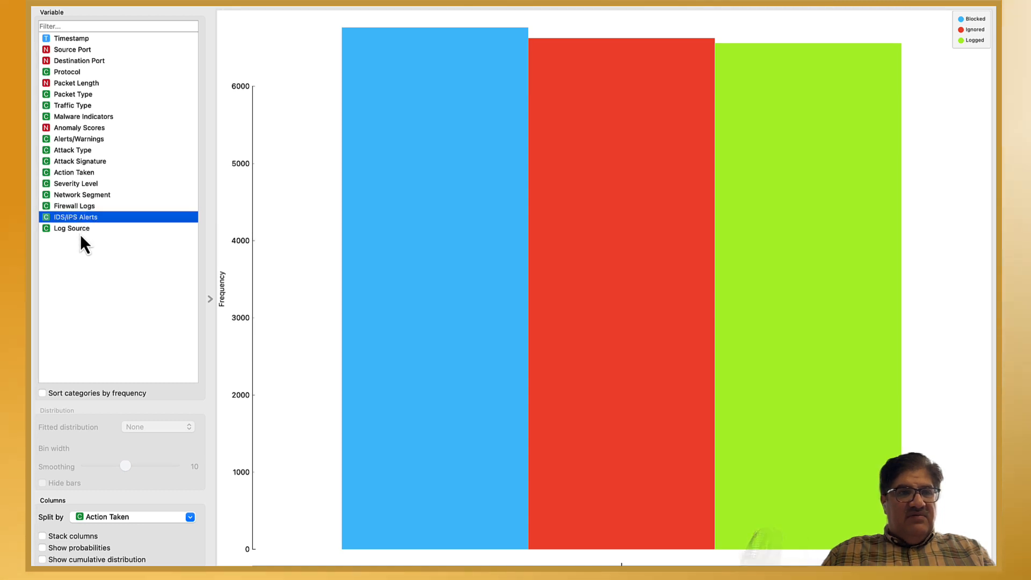
{"action": "left_click", "coordinate": [86, 229]}
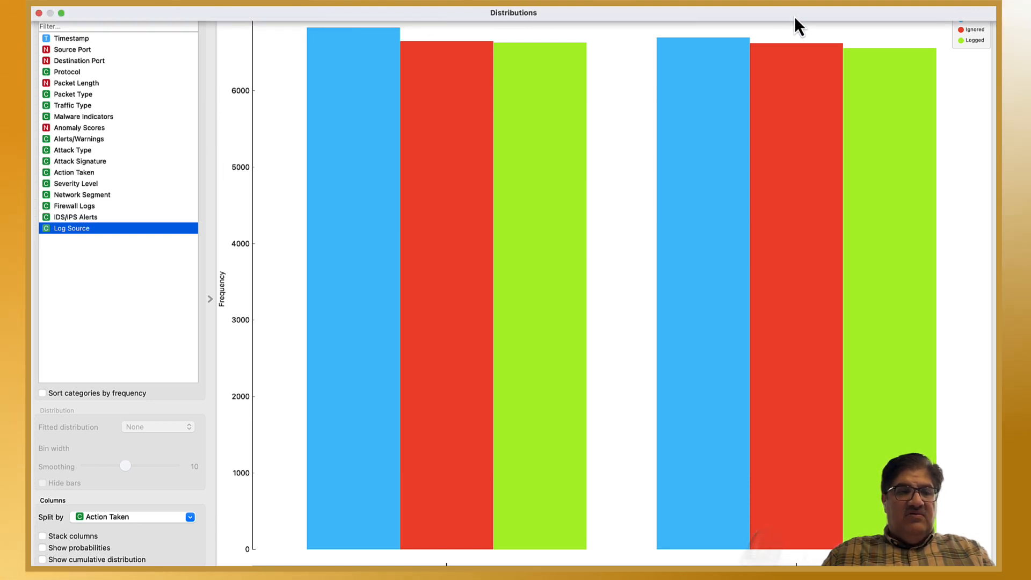
Close the distribution chart, add a Scatter Plot widget fed by the Distributions widget's selected data, and open it
{"action": "mouse_move", "coordinate": [107, 8]}
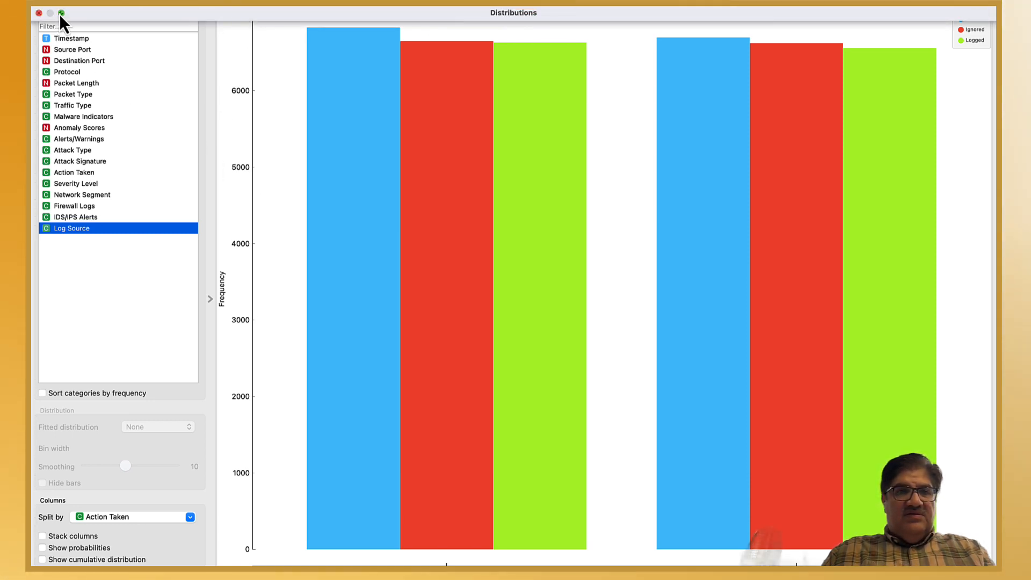
{"action": "left_click", "coordinate": [62, 13]}
{"action": "left_click", "coordinate": [51, 14]}
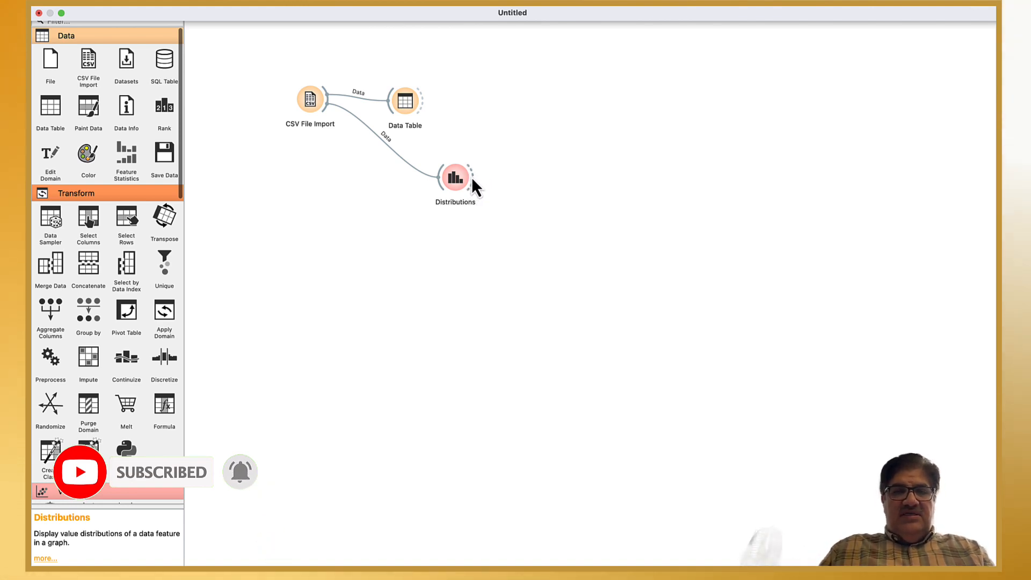
{"action": "left_click_drag", "start_coordinate": [472, 180], "coordinate": [517, 230]}
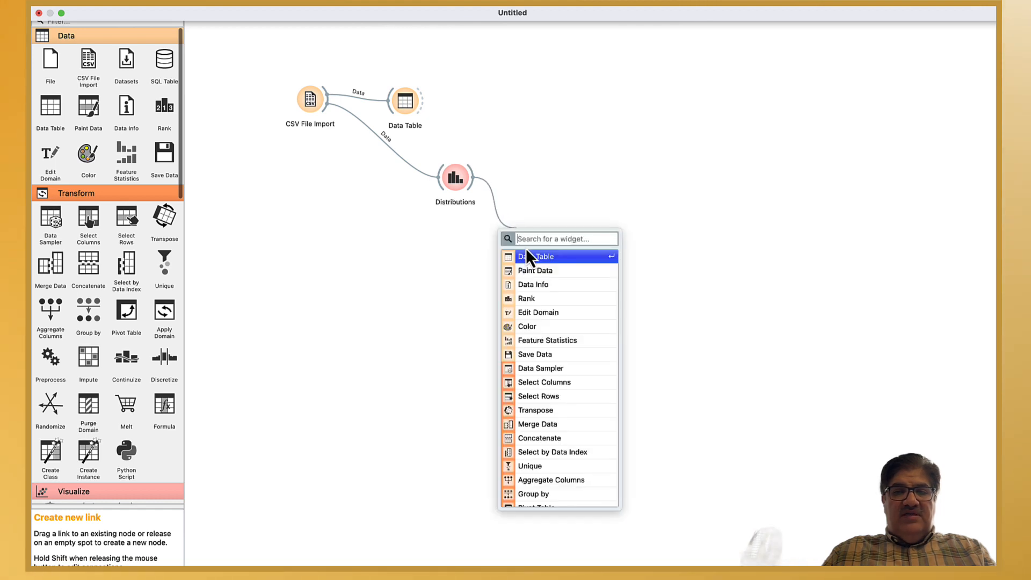
{"action": "type", "text": "sca"}
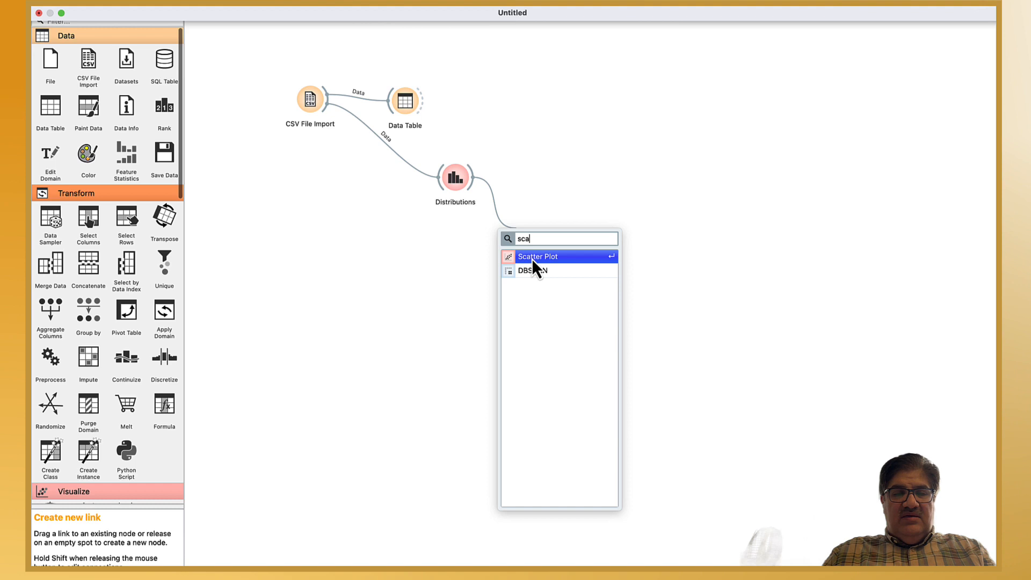
{"action": "left_click", "coordinate": [531, 259]}
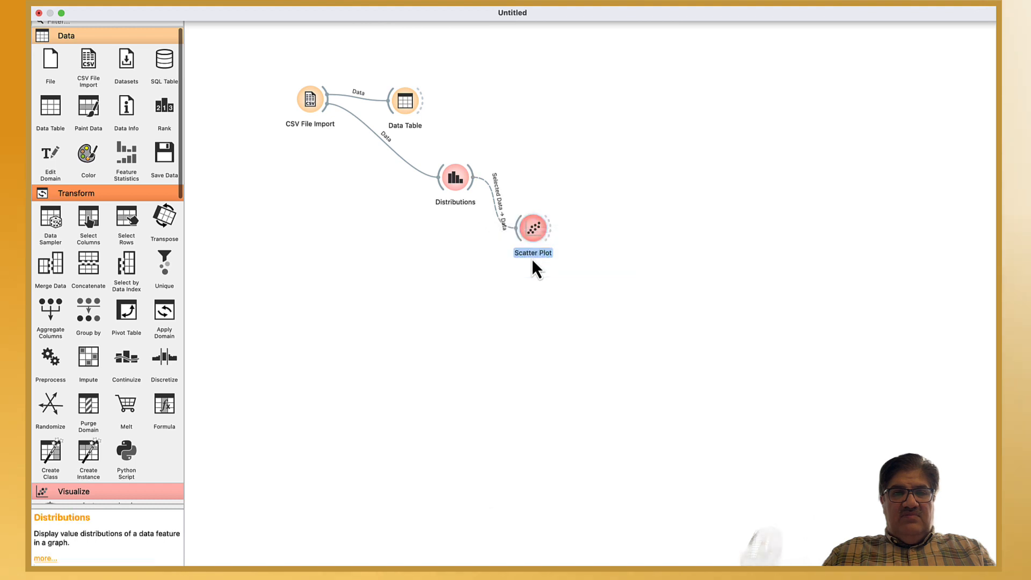
{"action": "double_click", "coordinate": [536, 230]}
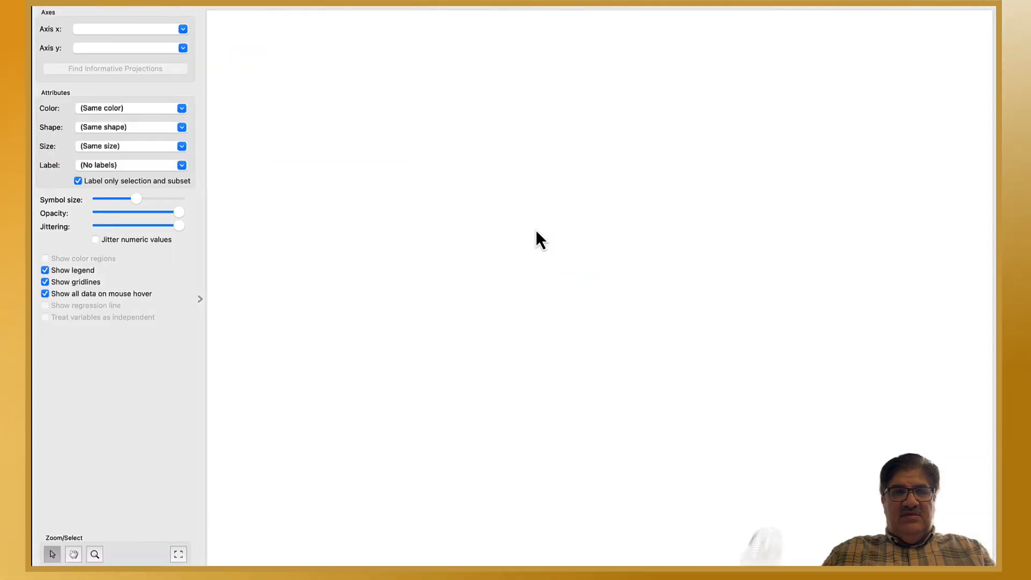
Check the x and y axis choices of the empty scatter plot and return to the workflow canvas
{"action": "left_click", "coordinate": [183, 31]}
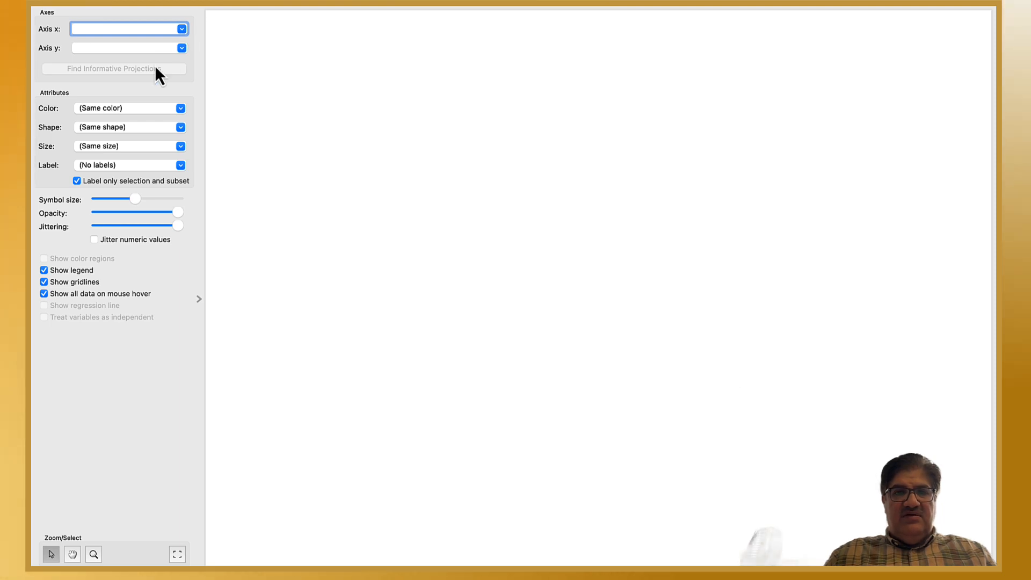
{"action": "mouse_move", "coordinate": [54, 15]}
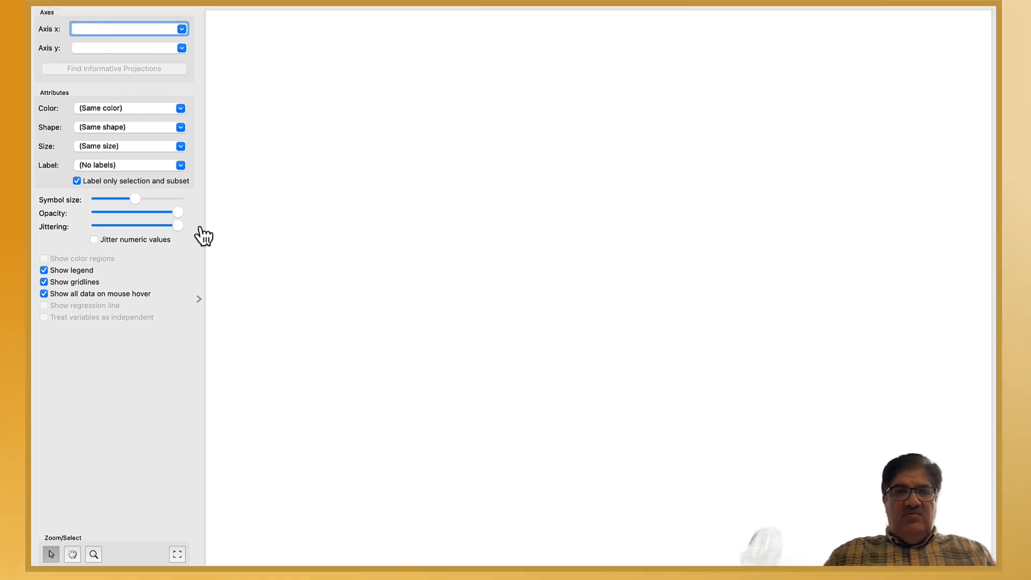
{"action": "left_click", "coordinate": [182, 47]}
{"action": "left_click", "coordinate": [39, 11]}
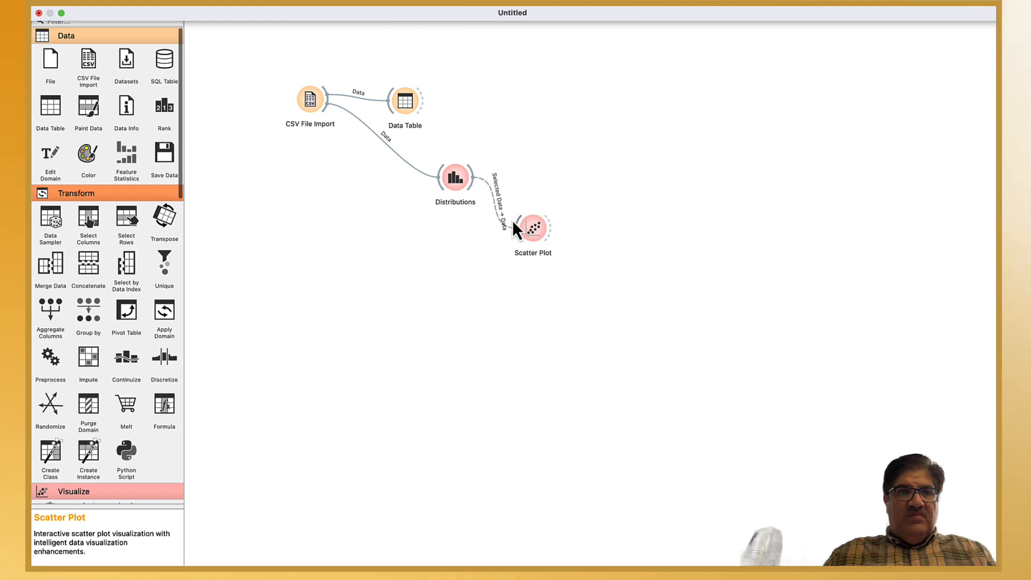
Add a second Scatter Plot widget fed directly by the CSV File Import, below it, and open its plot
{"action": "left_click_drag", "start_coordinate": [325, 110], "coordinate": [336, 199]}
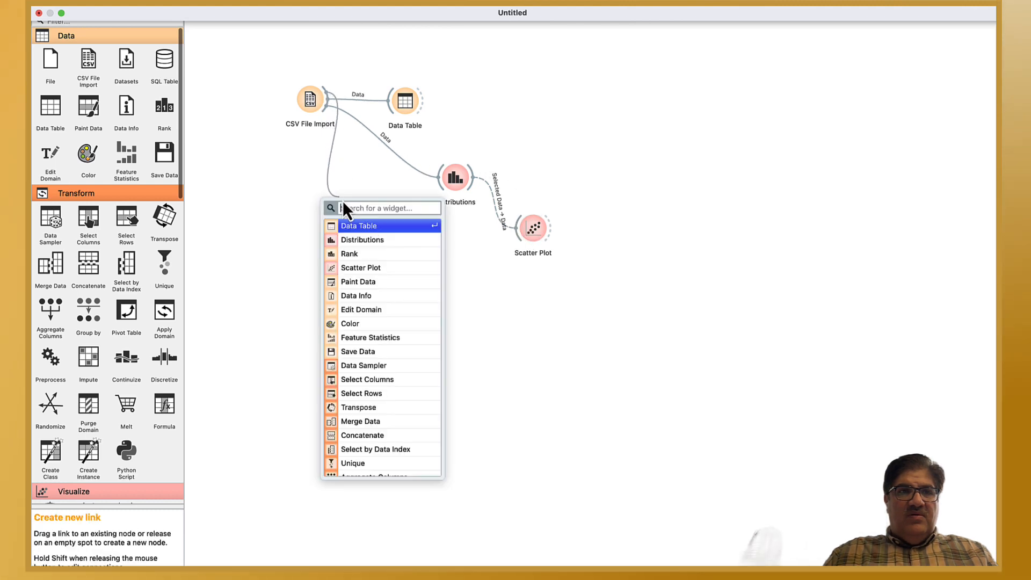
{"action": "left_click", "coordinate": [376, 268]}
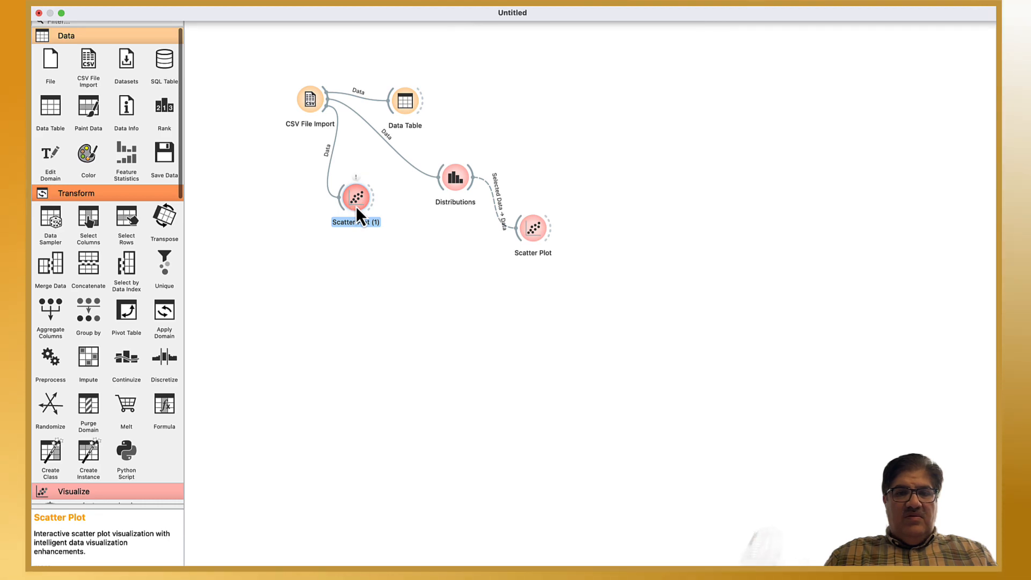
{"action": "double_click", "coordinate": [356, 206]}
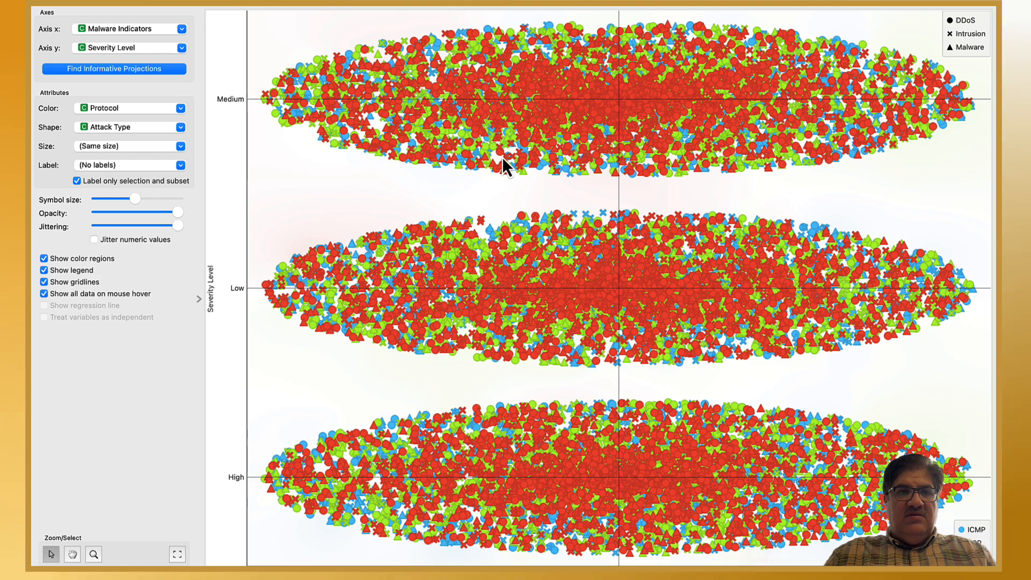
Look through the variables offered for the x and y axes without changing the plotted pair
{"action": "mouse_move", "coordinate": [502, 159]}
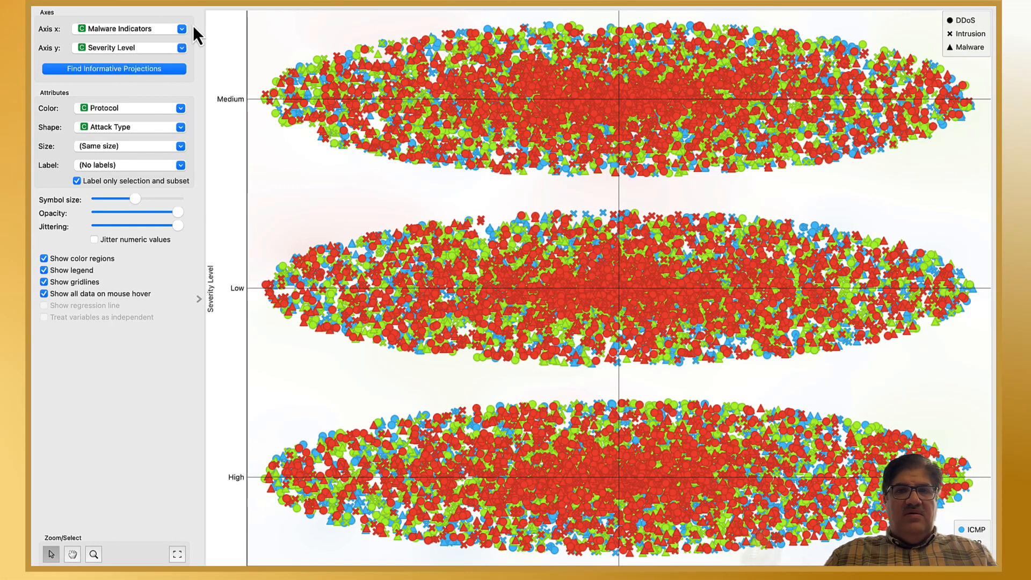
{"action": "left_click", "coordinate": [182, 30]}
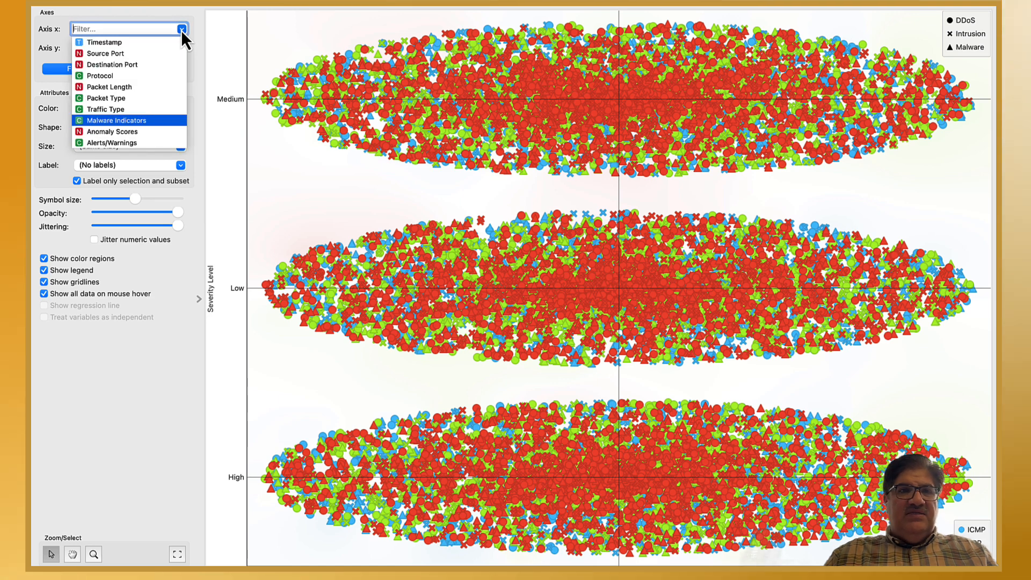
{"action": "left_click", "coordinate": [181, 30]}
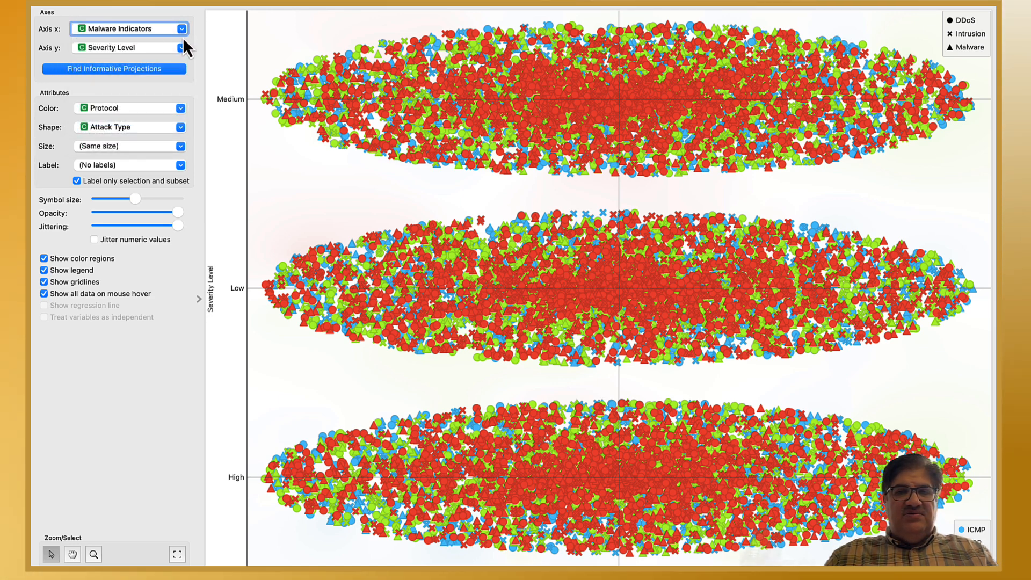
{"action": "left_click", "coordinate": [182, 48]}
{"action": "left_click", "coordinate": [185, 34]}
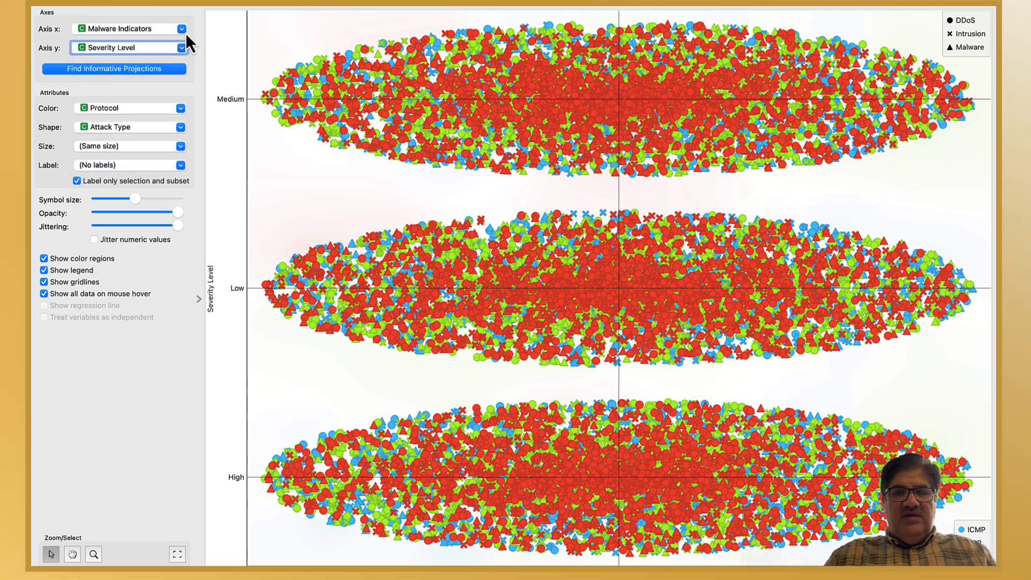
Score all variable pairs with Find Informative Projections and let the ranking run to completion
{"action": "left_click", "coordinate": [117, 72]}
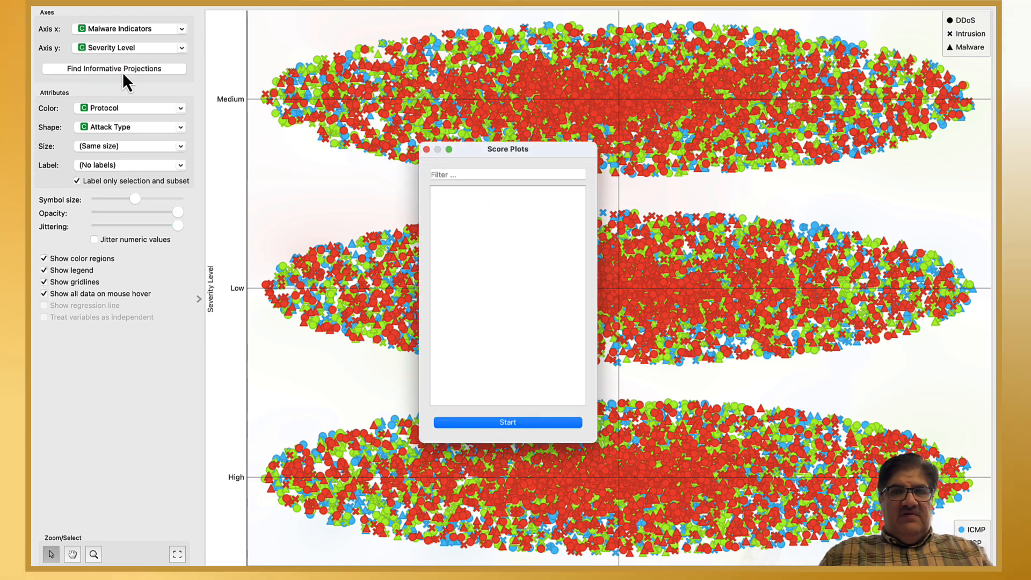
{"action": "left_click", "coordinate": [513, 422]}
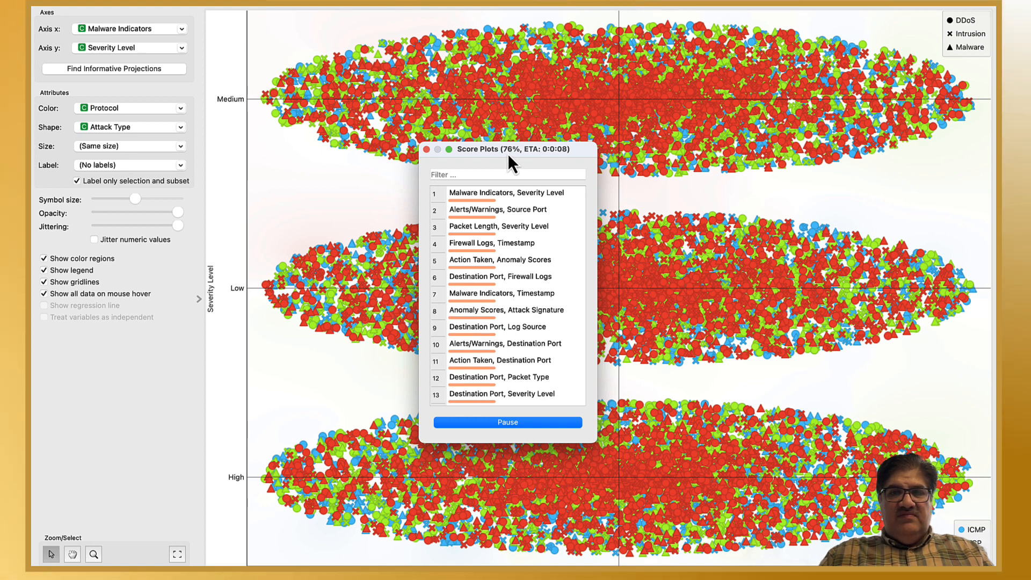
{"action": "mouse_move", "coordinate": [814, 8]}
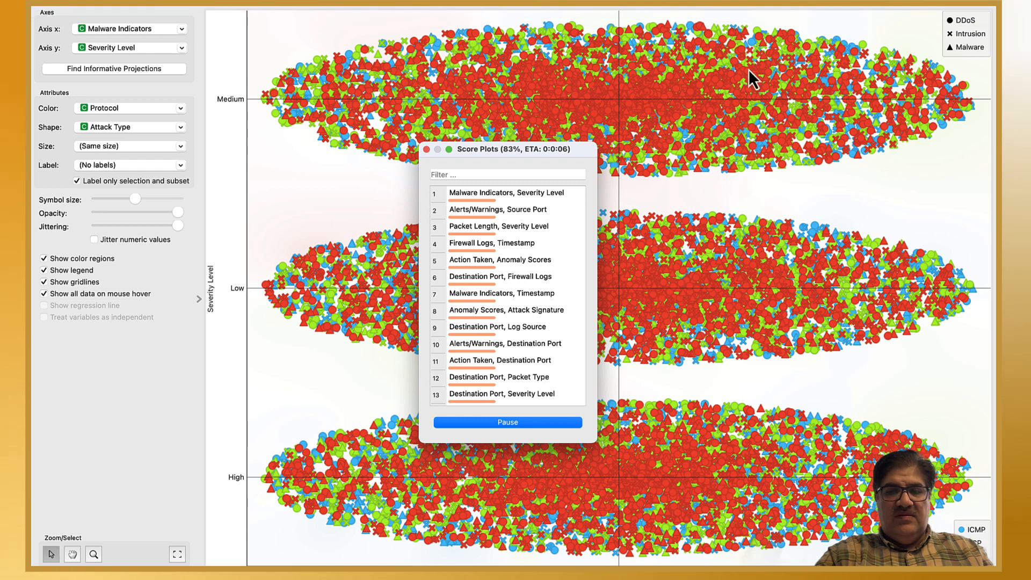
{"action": "left_click", "coordinate": [776, 7]}
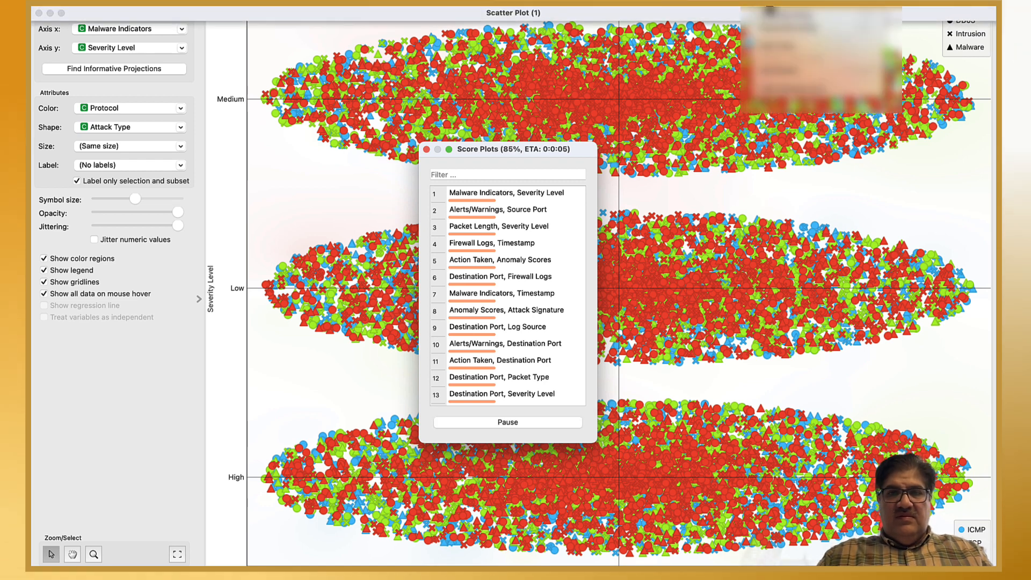
{"action": "left_click", "coordinate": [810, 20]}
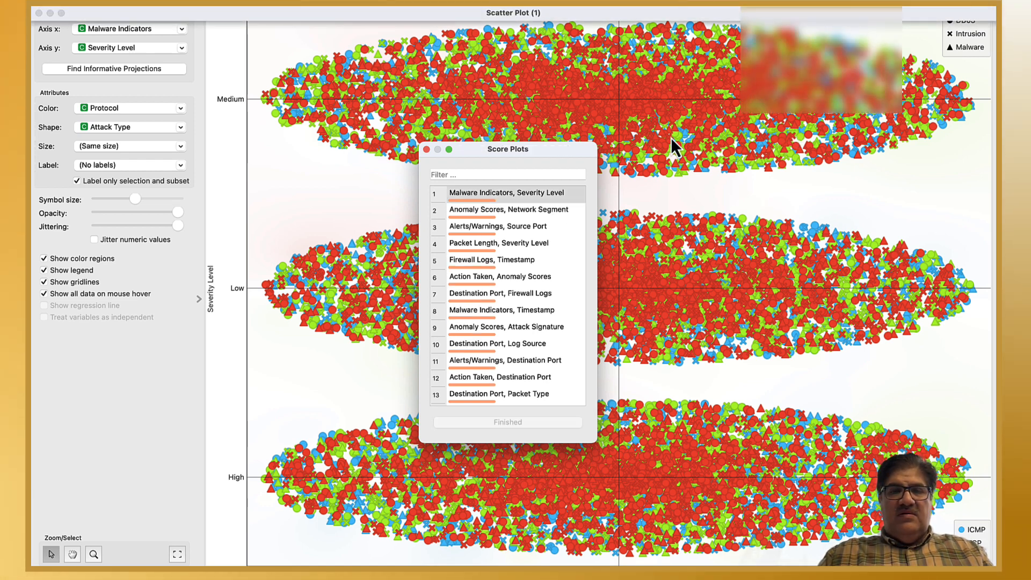
Examine the scatter plots of the top-ranked pairs in turn, from Malware Indicators, Severity Level through Anomaly Scores, Attack Signature
{"action": "left_click", "coordinate": [517, 196]}
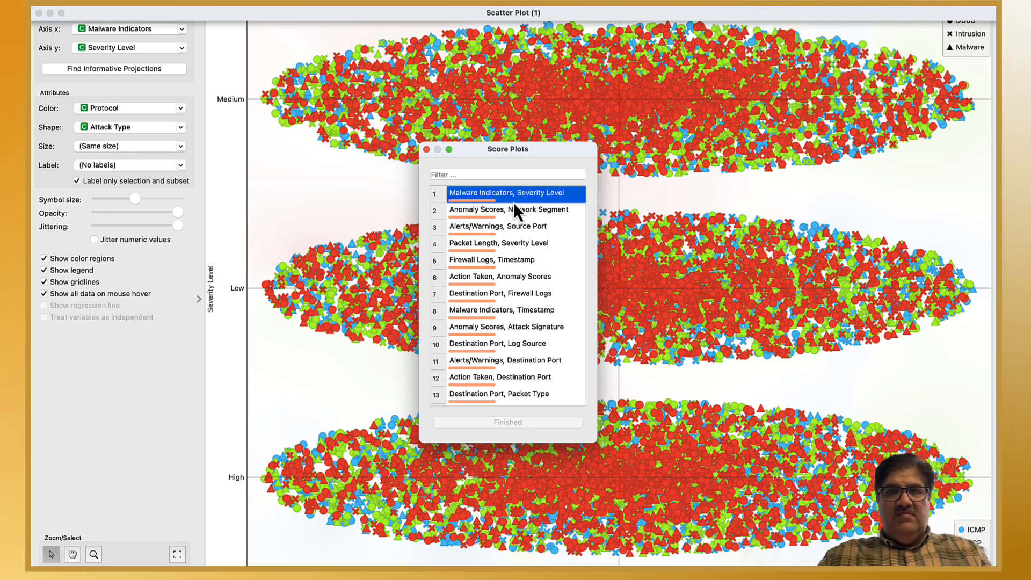
{"action": "left_click", "coordinate": [482, 214]}
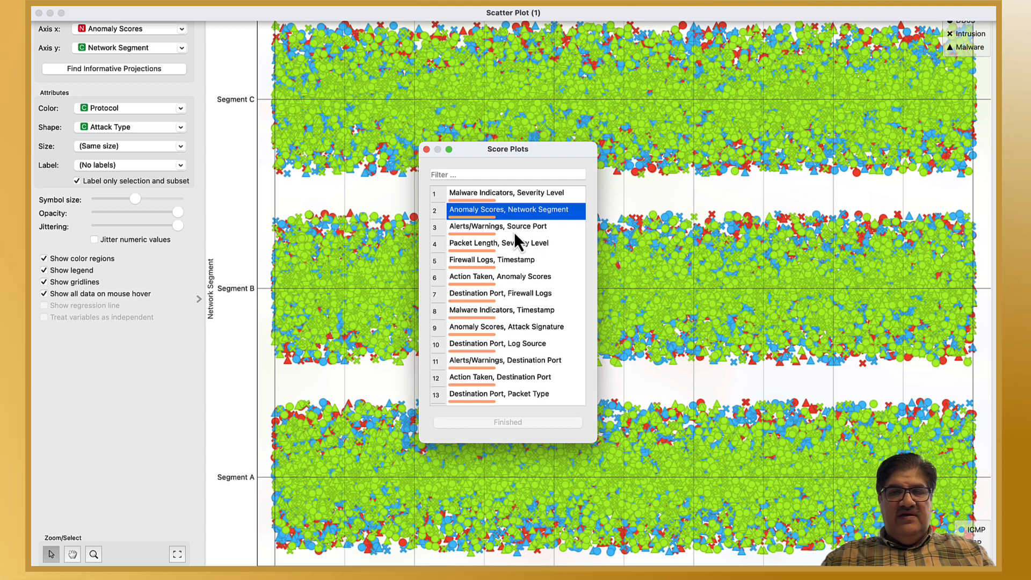
{"action": "left_click", "coordinate": [518, 230]}
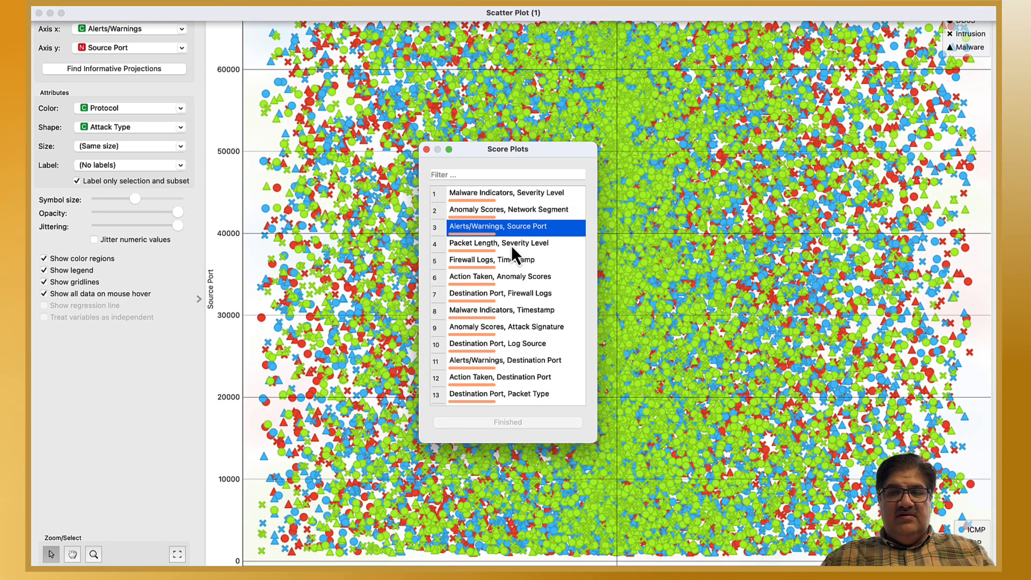
{"action": "left_click", "coordinate": [511, 245]}
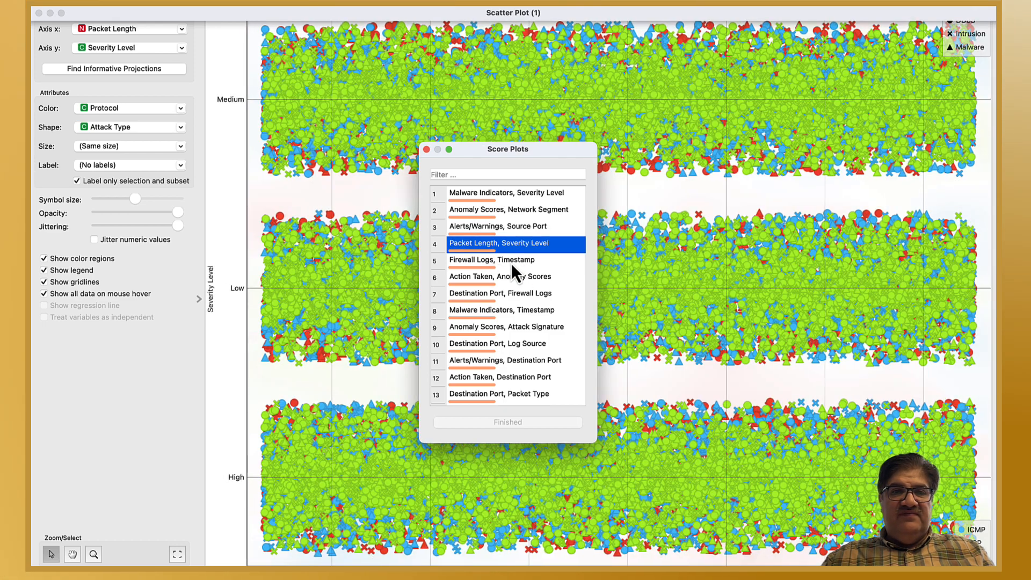
{"action": "left_click", "coordinate": [512, 262]}
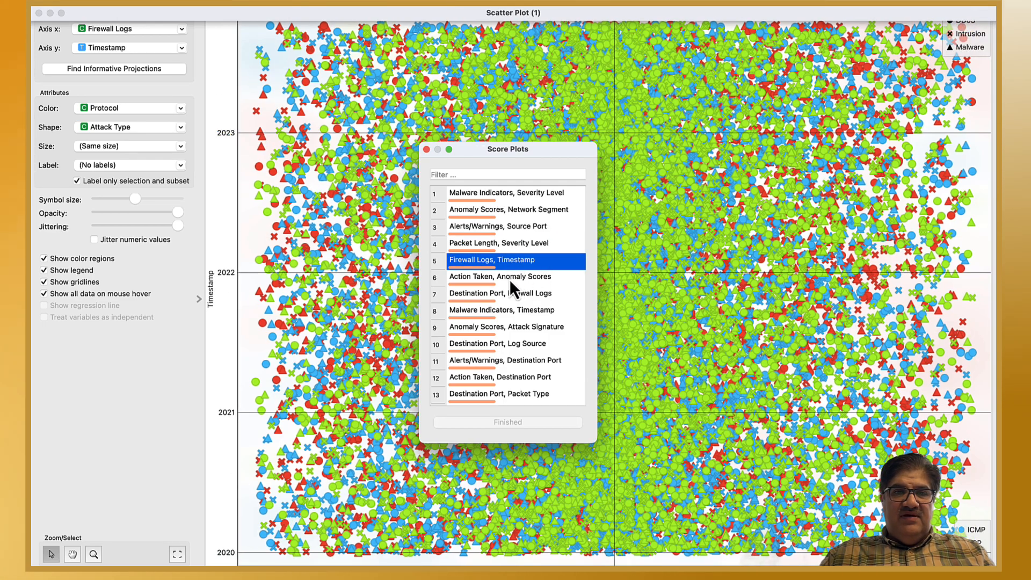
{"action": "left_click", "coordinate": [546, 282]}
{"action": "left_click", "coordinate": [517, 298]}
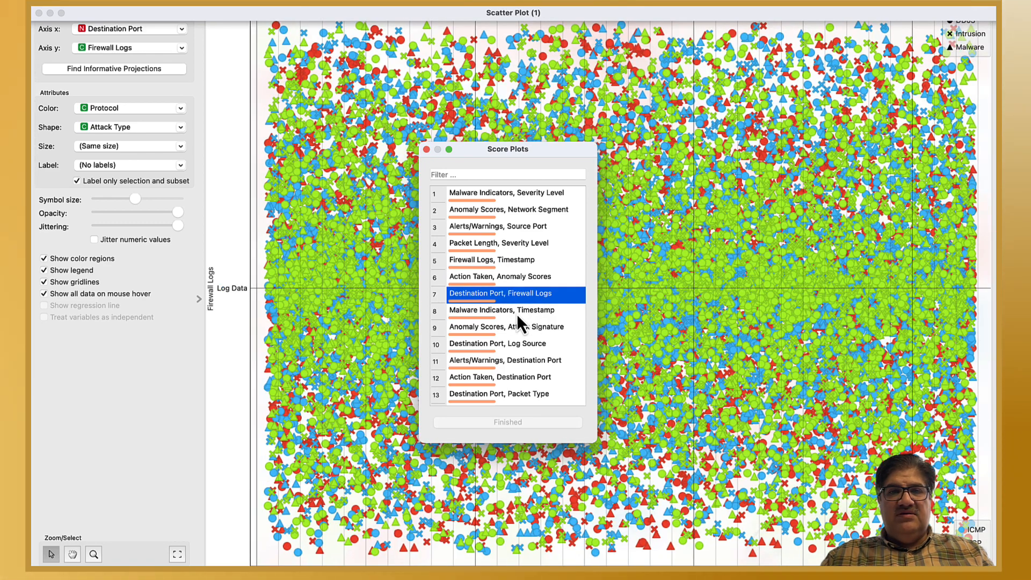
{"action": "left_click", "coordinate": [516, 312]}
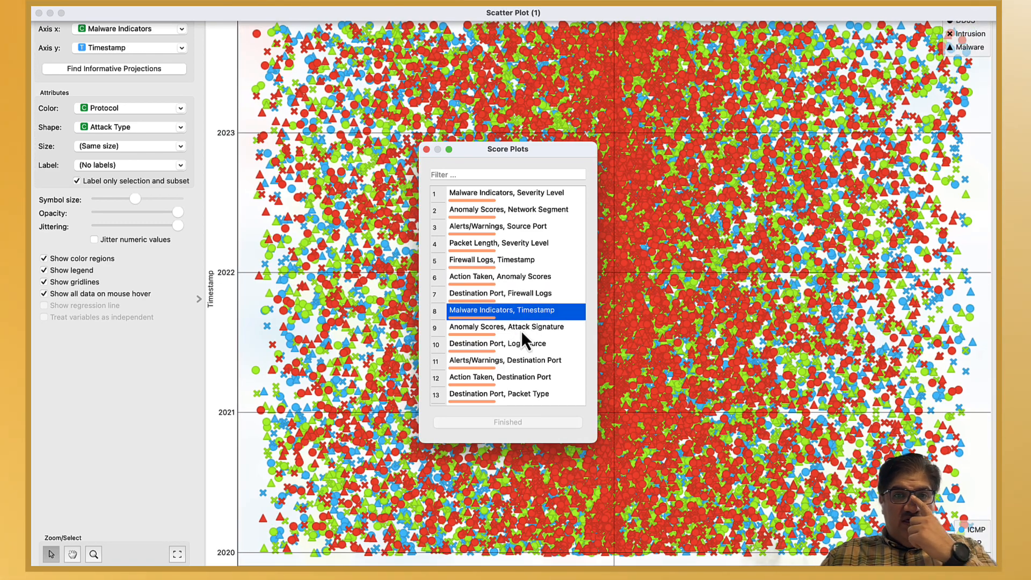
{"action": "left_click", "coordinate": [528, 329]}
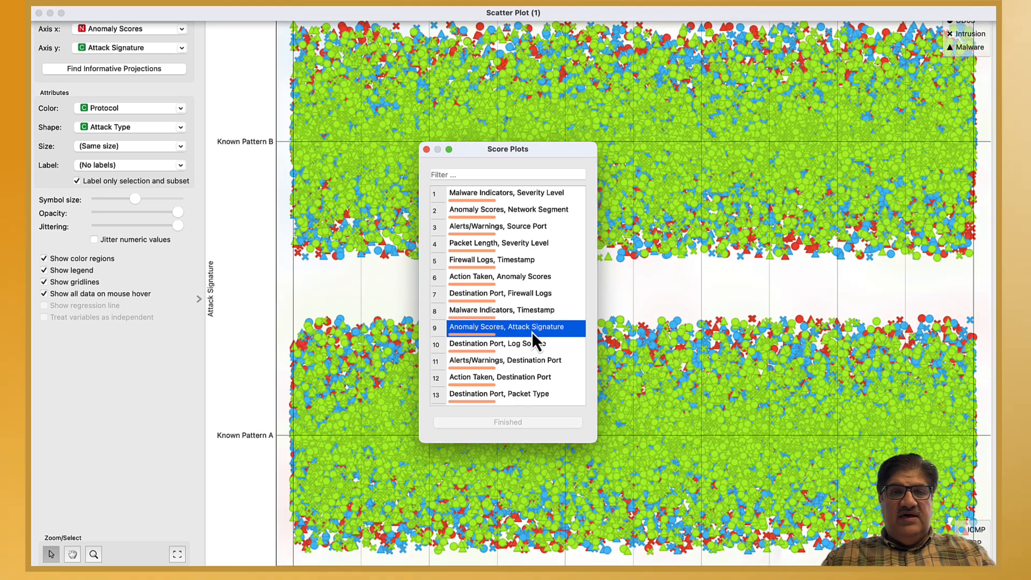
Examine plots of the lowest-ranked pairs, including Alerts/Warnings with Network Segment, and Packet Type, Severity Level and Anomaly Scores each with Timestamp
{"action": "scroll", "coordinate": [531, 332], "scroll_direction": "down", "scroll_amount": 3}
{"action": "scroll", "coordinate": [529, 331], "scroll_direction": "down", "scroll_amount": 20}
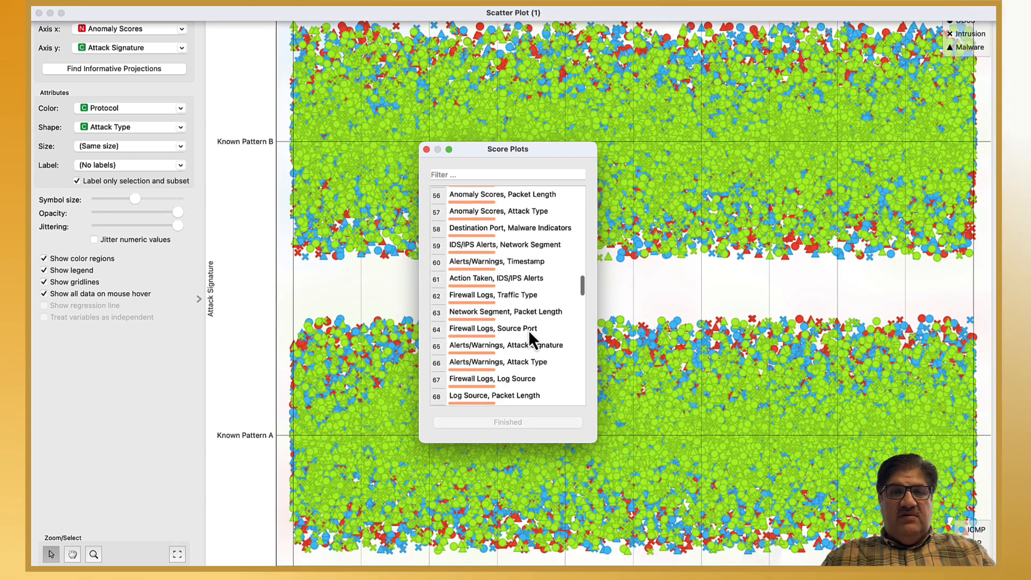
{"action": "scroll", "coordinate": [529, 330], "scroll_direction": "down", "scroll_amount": 9}
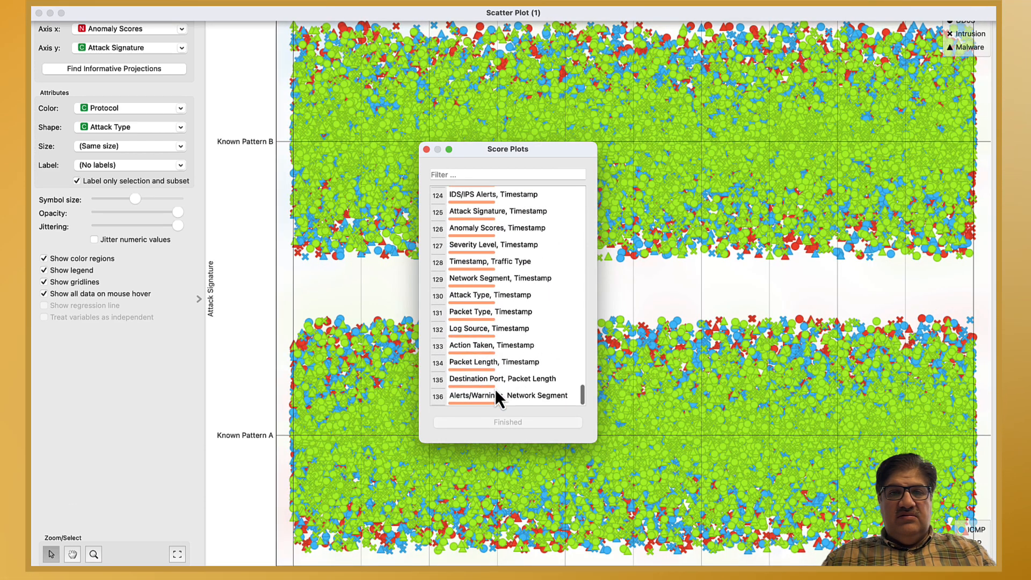
{"action": "left_click", "coordinate": [515, 396]}
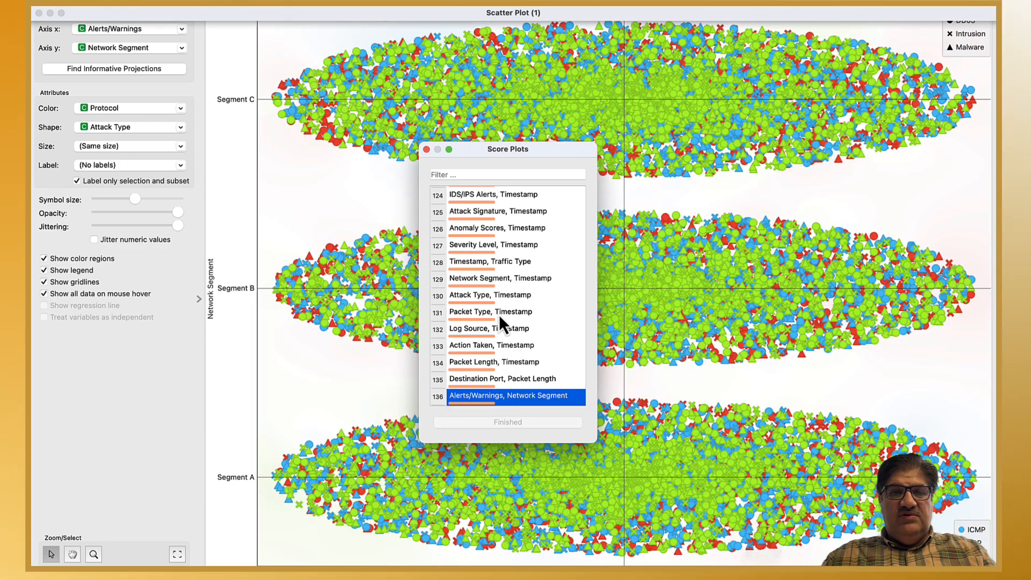
{"action": "left_click", "coordinate": [500, 315]}
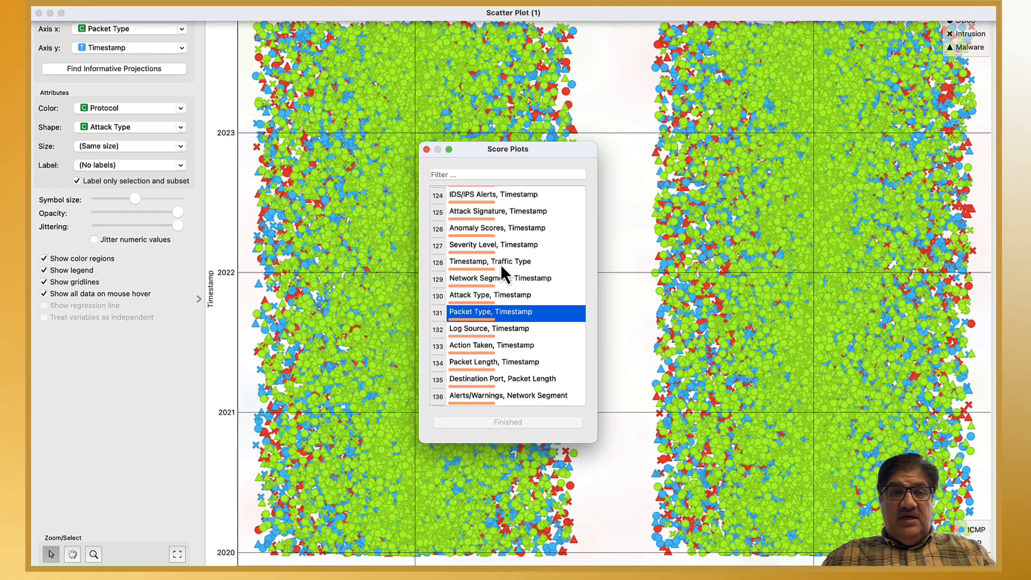
{"action": "left_click", "coordinate": [502, 275]}
{"action": "left_click", "coordinate": [509, 243]}
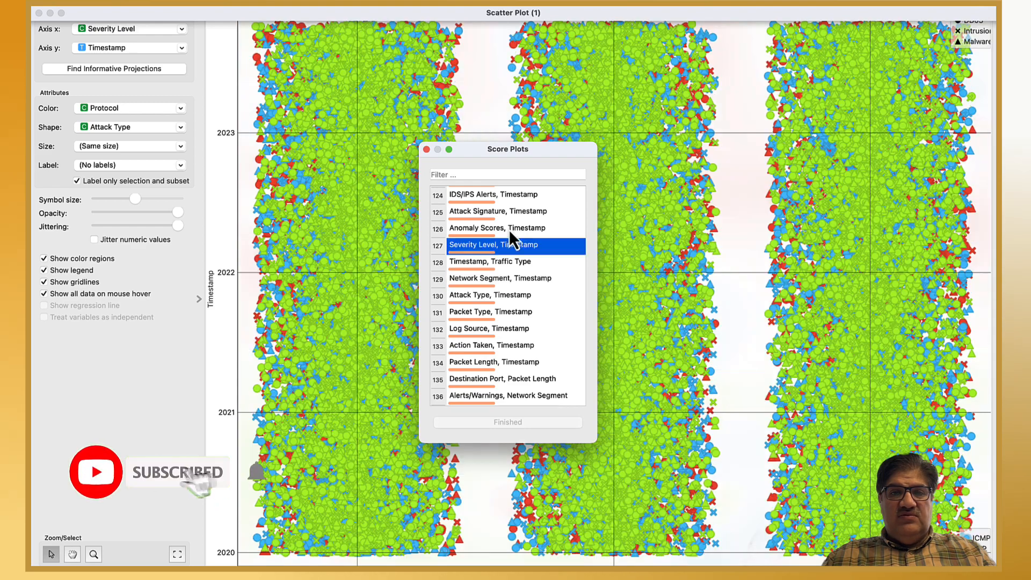
{"action": "left_click", "coordinate": [507, 228]}
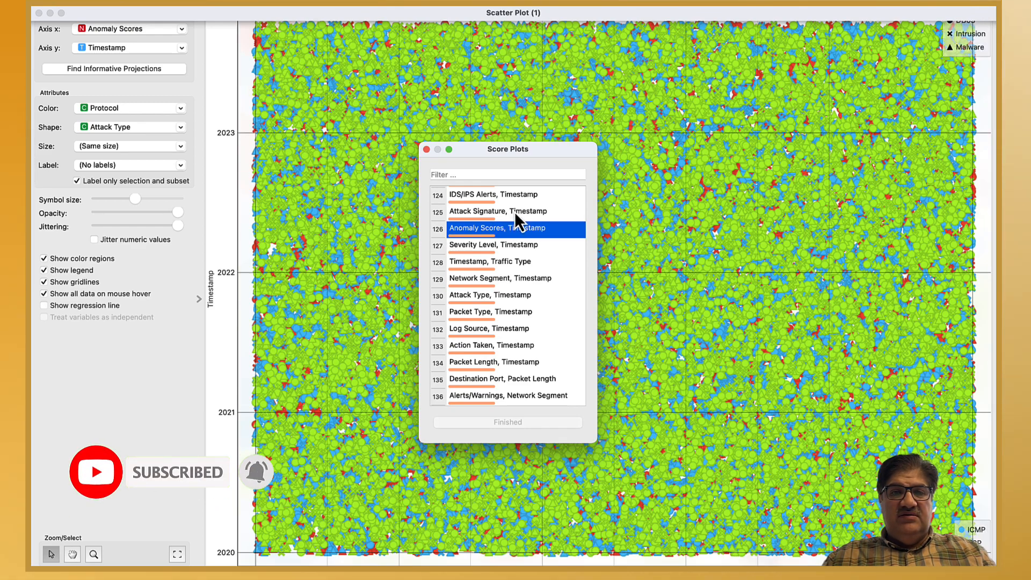
Plot the Attack Signature, Timestamp pair from the ranking and change the y axis to Protocol
{"action": "left_click", "coordinate": [514, 211]}
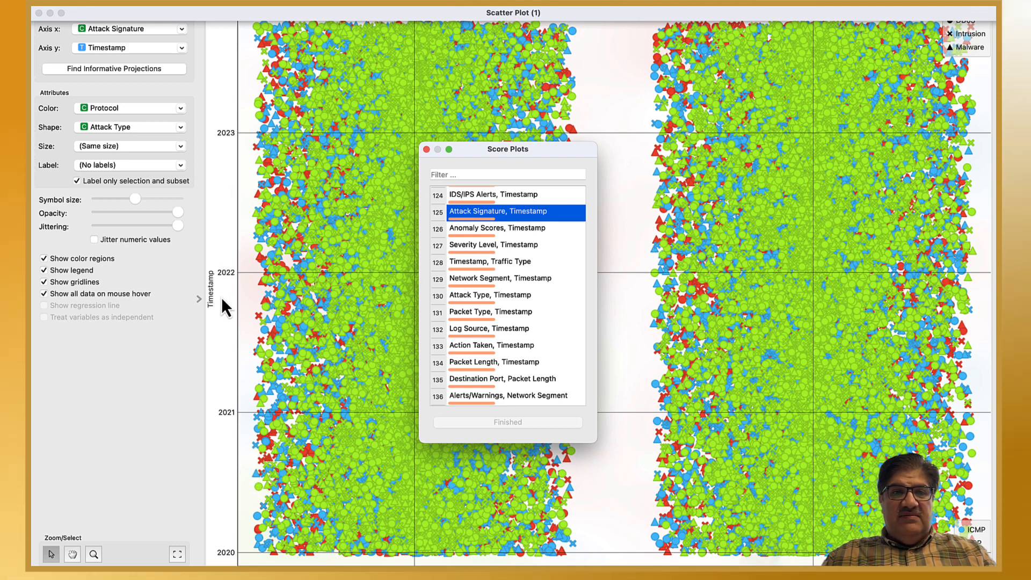
{"action": "left_click", "coordinate": [180, 48]}
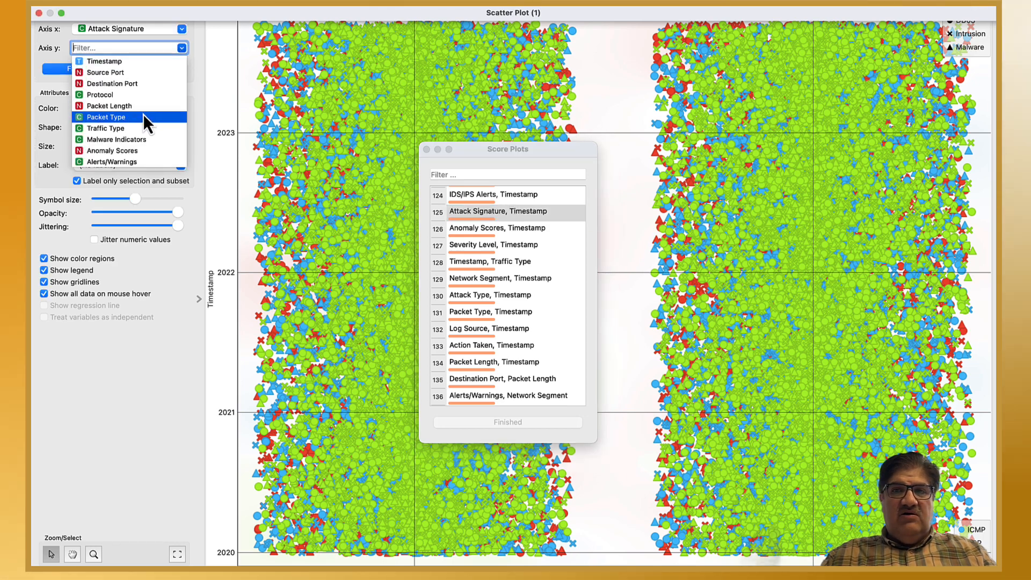
{"action": "left_click", "coordinate": [134, 95]}
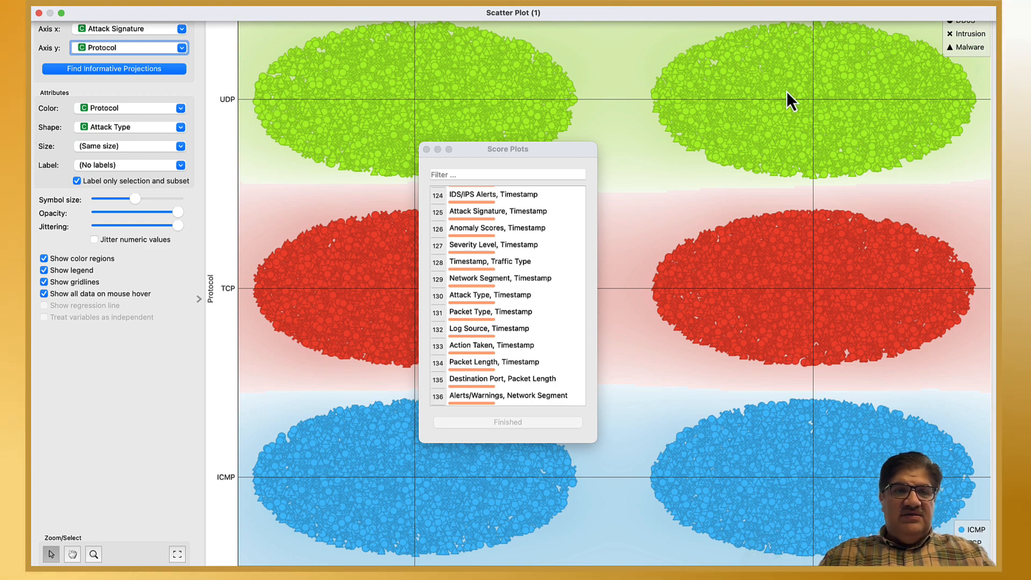
{"action": "mouse_move", "coordinate": [380, 263]}
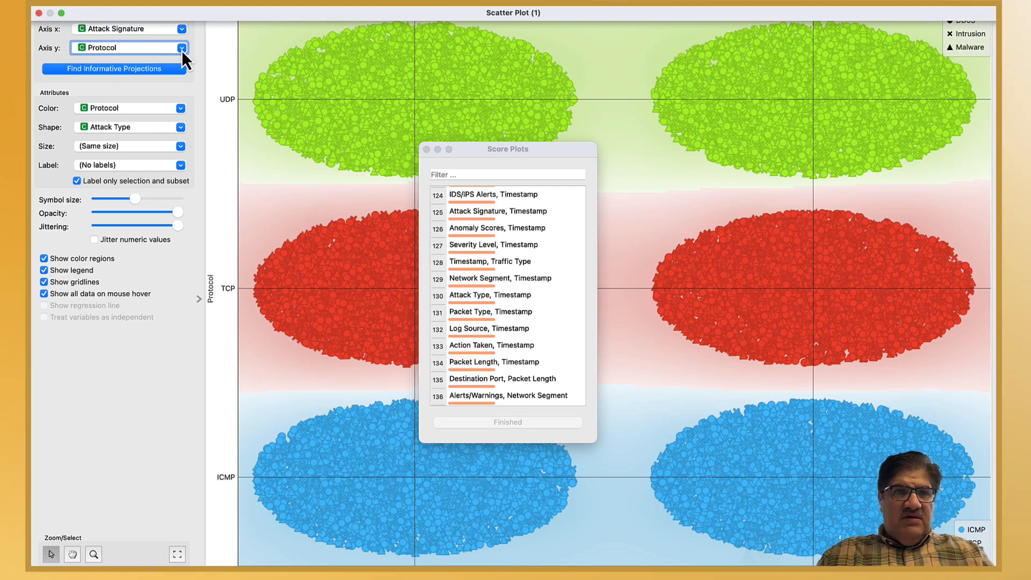
Set the y axis to Attack Type and inspect the point clusters for each Attack Signature
{"action": "left_click", "coordinate": [181, 48]}
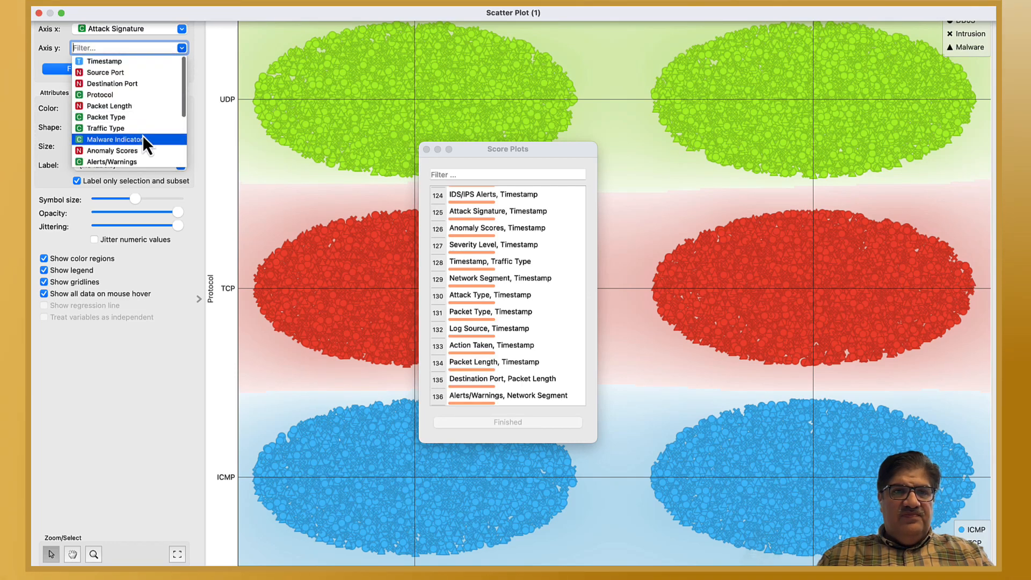
{"action": "scroll", "coordinate": [138, 147], "scroll_direction": "down", "scroll_amount": 3}
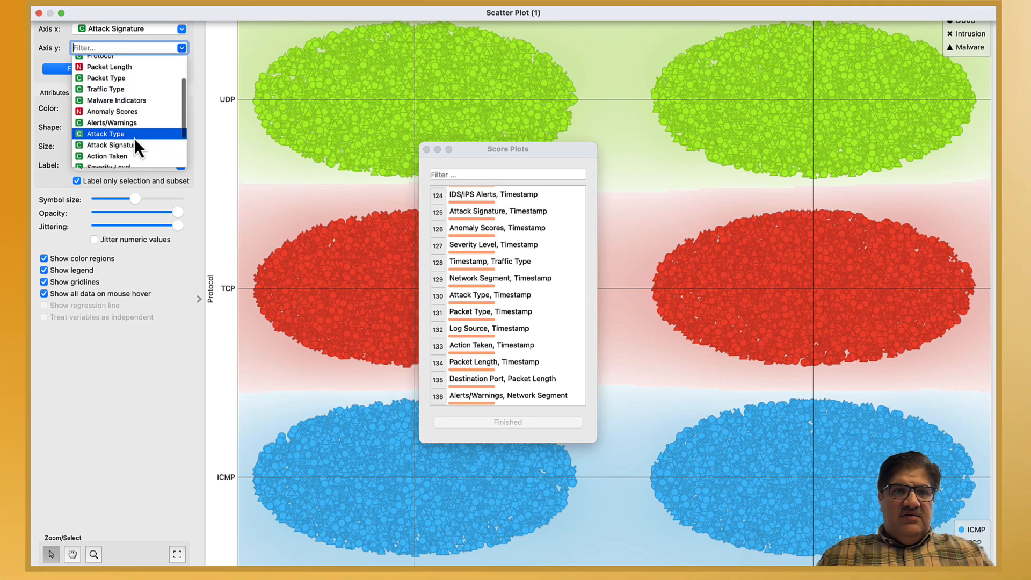
{"action": "left_click", "coordinate": [134, 135]}
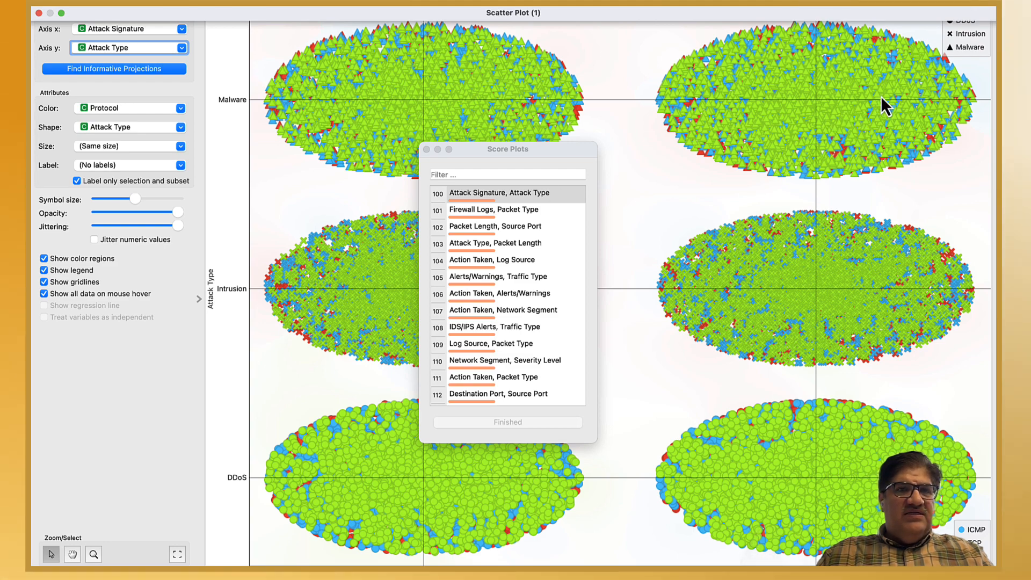
{"action": "scroll", "coordinate": [878, 91], "scroll_direction": "up", "scroll_amount": 5}
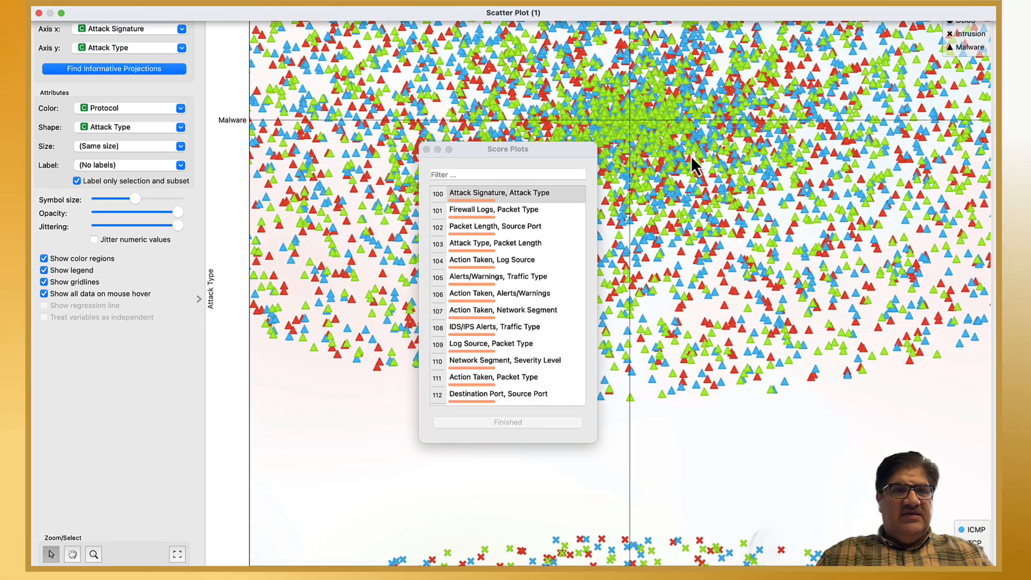
{"action": "scroll", "coordinate": [691, 155], "scroll_direction": "up", "scroll_amount": 5}
{"action": "scroll", "coordinate": [686, 161], "scroll_direction": "down", "scroll_amount": 3}
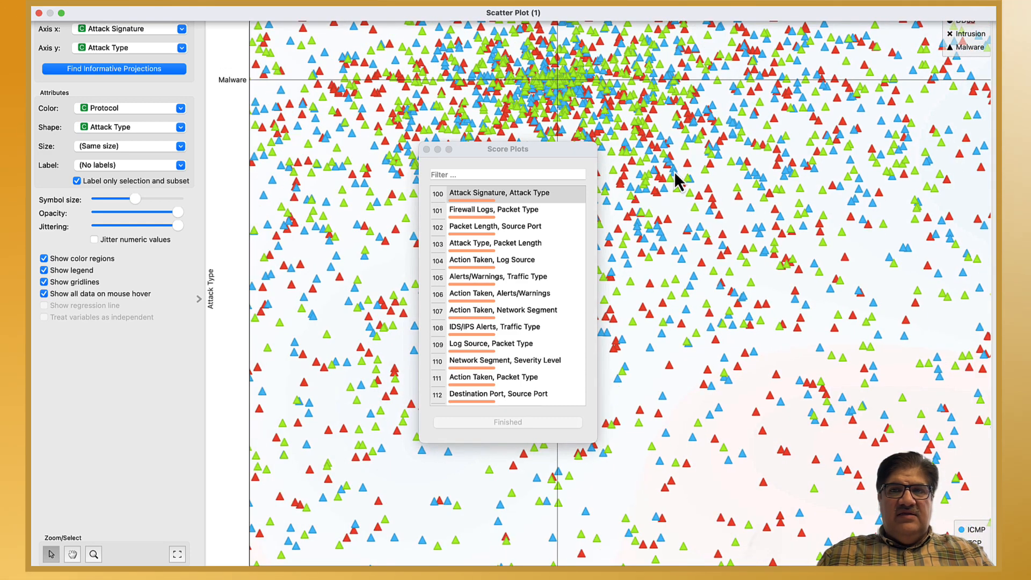
{"action": "scroll", "coordinate": [675, 173], "scroll_direction": "down", "scroll_amount": 5}
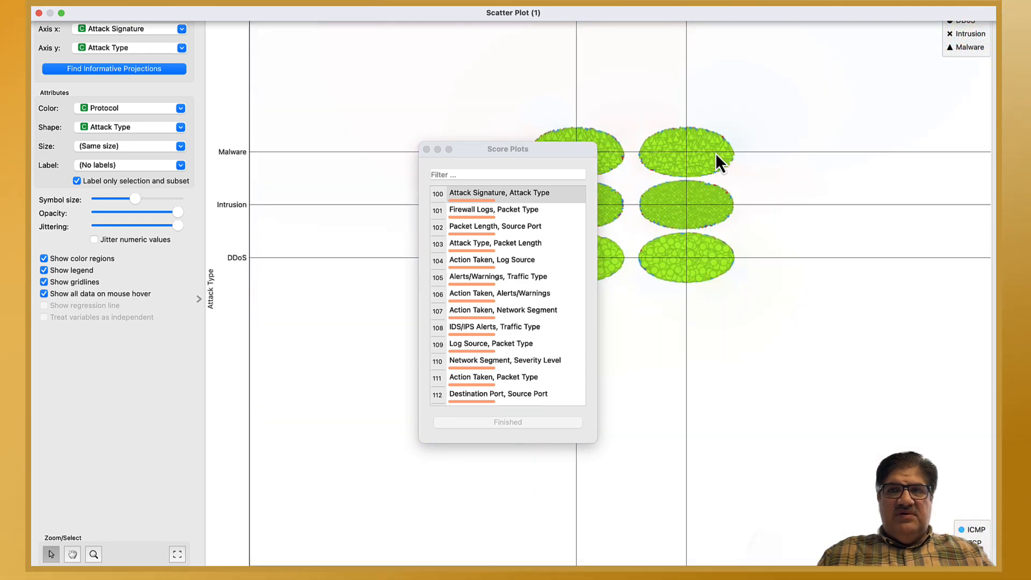
{"action": "scroll", "coordinate": [718, 153], "scroll_direction": "up", "scroll_amount": 3}
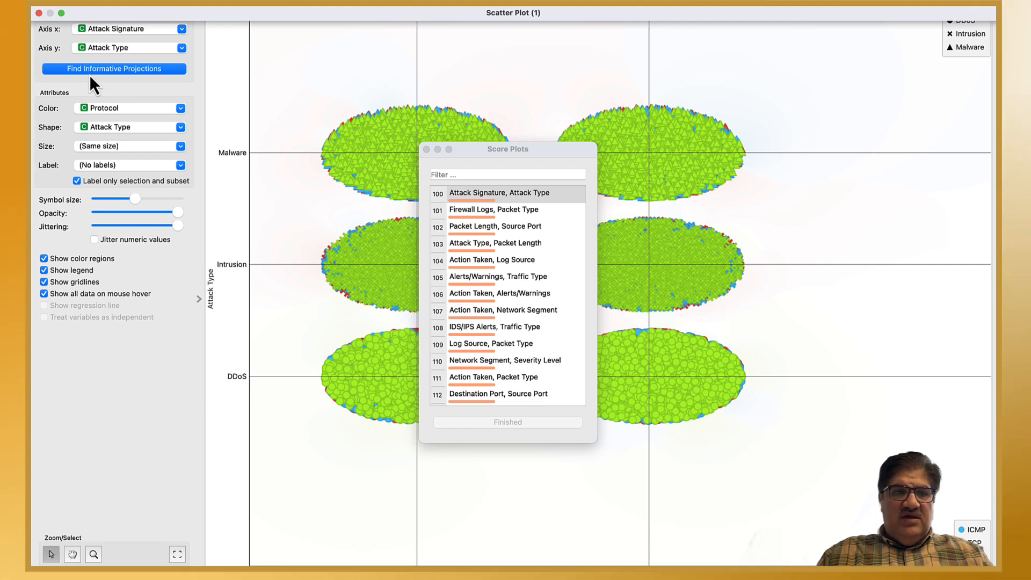
Color the points by Packet Type and set their shape by Attack Signature
{"action": "left_click", "coordinate": [181, 108]}
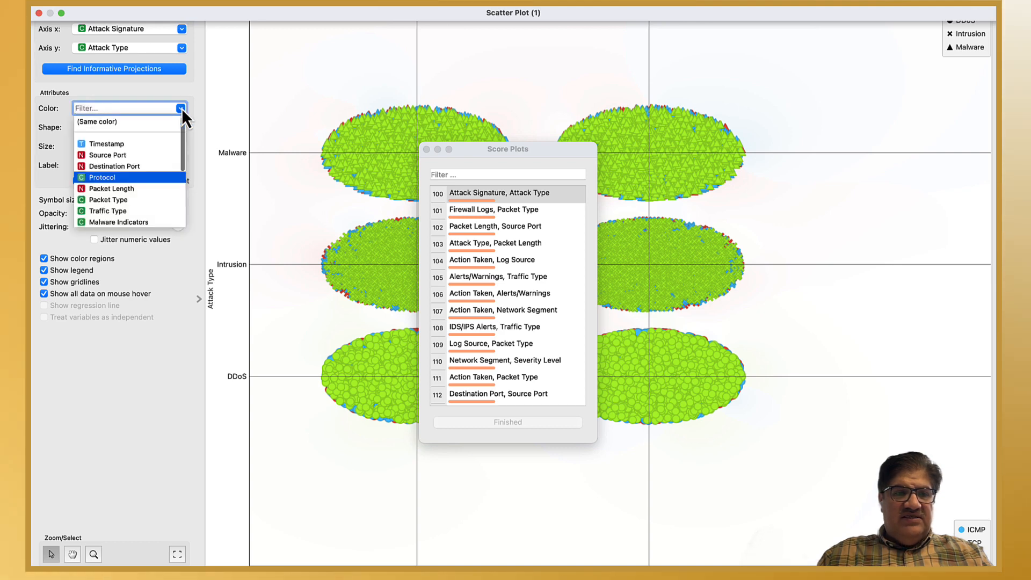
{"action": "left_click", "coordinate": [149, 197]}
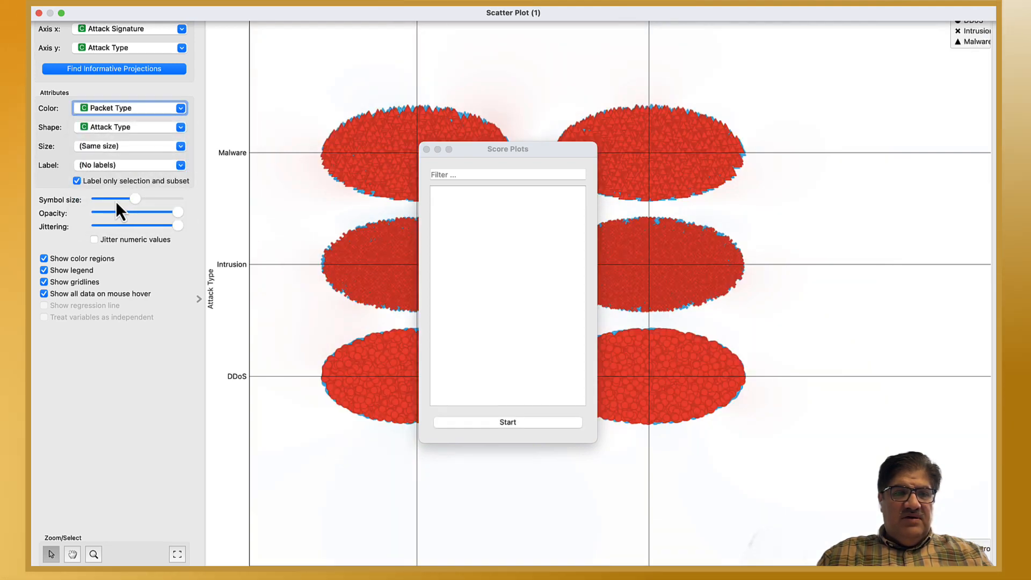
{"action": "left_click", "coordinate": [181, 127]}
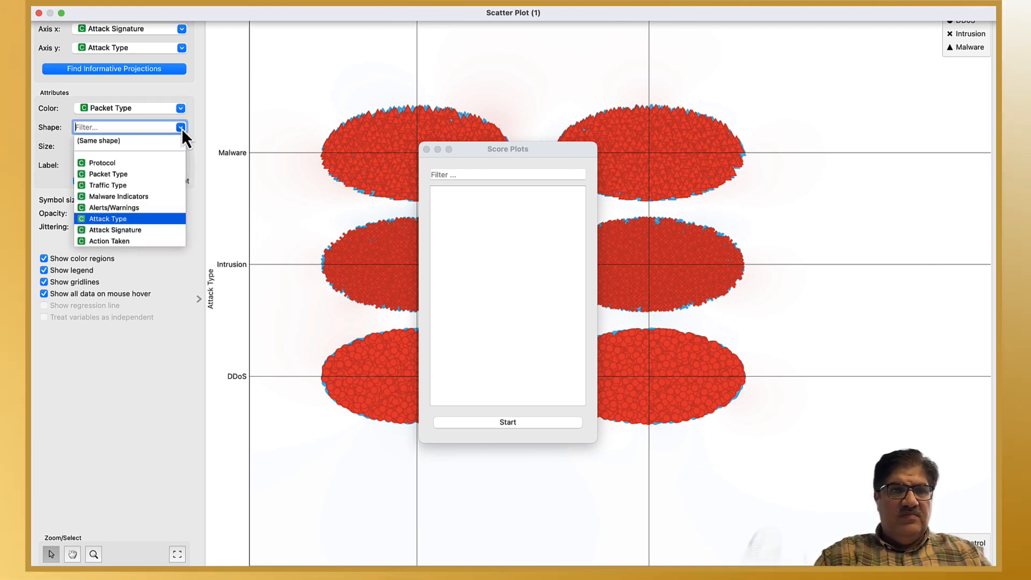
{"action": "left_click", "coordinate": [143, 230]}
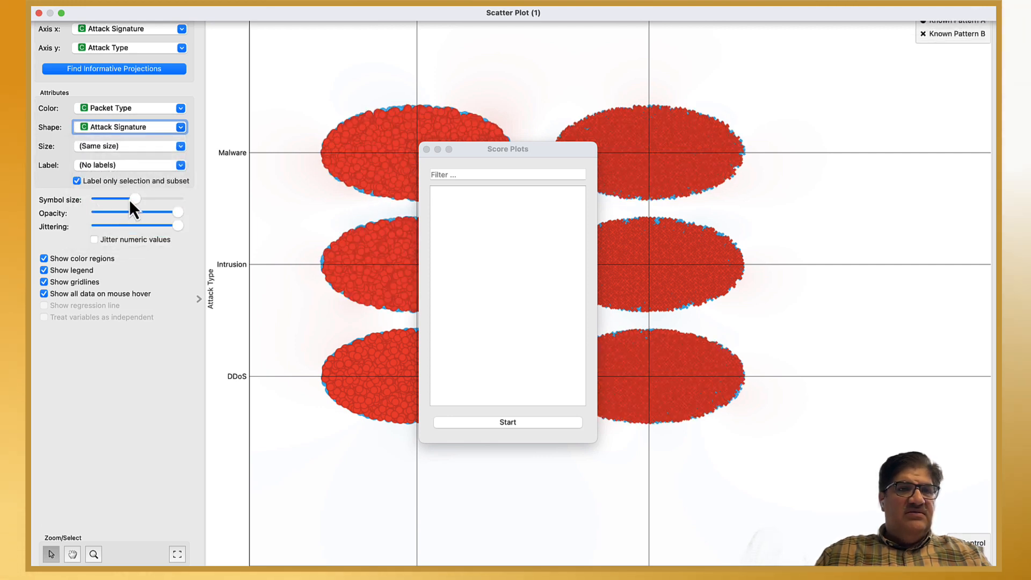
Reduce the symbol size and lower the opacity to about half, trying less jittering before restoring it to maximum
{"action": "left_click_drag", "start_coordinate": [133, 200], "coordinate": [98, 201]}
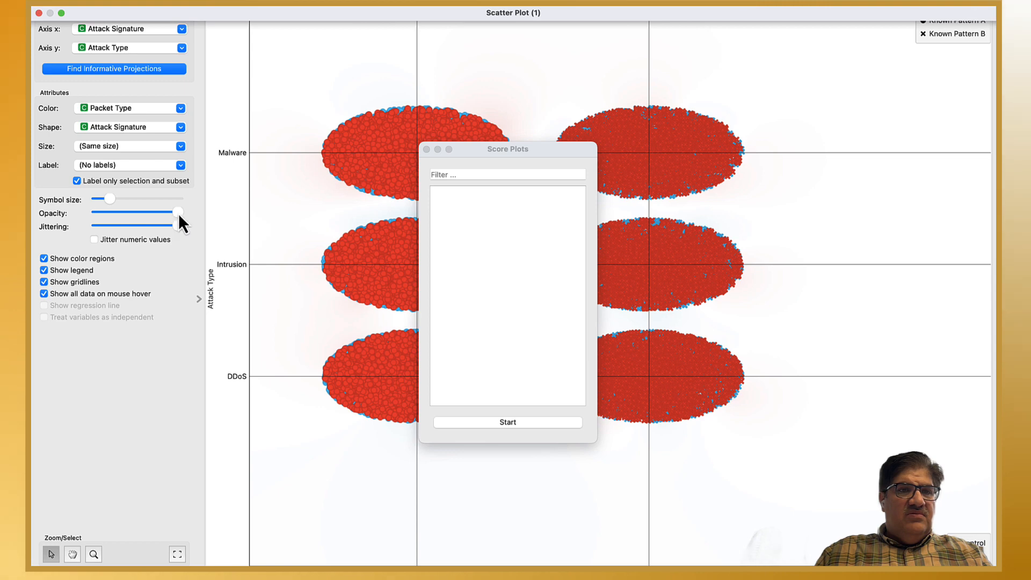
{"action": "mouse_move", "coordinate": [124, 214]}
{"action": "left_mouse_down"}
{"action": "mouse_move", "coordinate": [98, 217]}
{"action": "mouse_move", "coordinate": [132, 212]}
{"action": "left_mouse_up"}
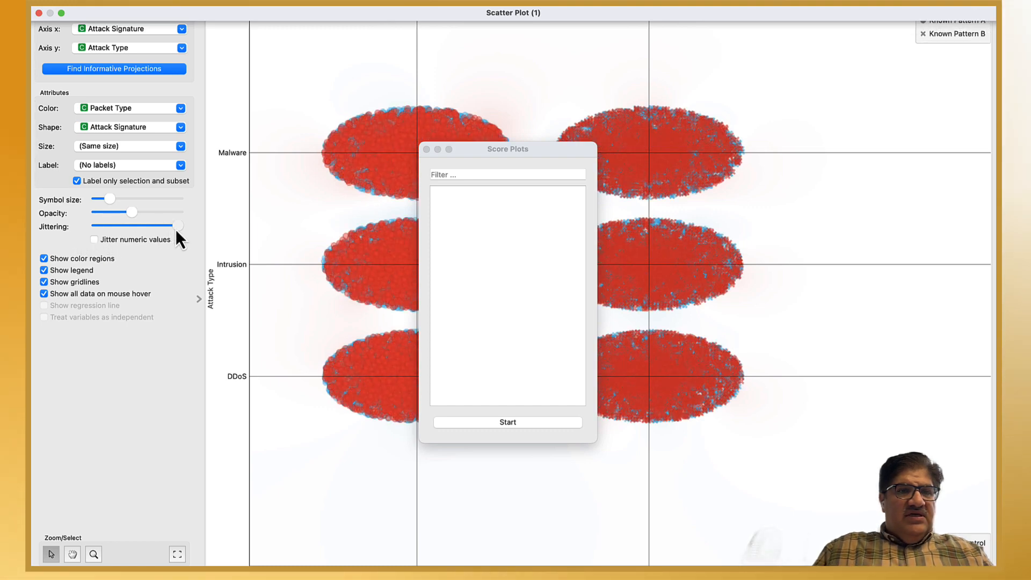
{"action": "left_click_drag", "start_coordinate": [176, 229], "coordinate": [122, 230]}
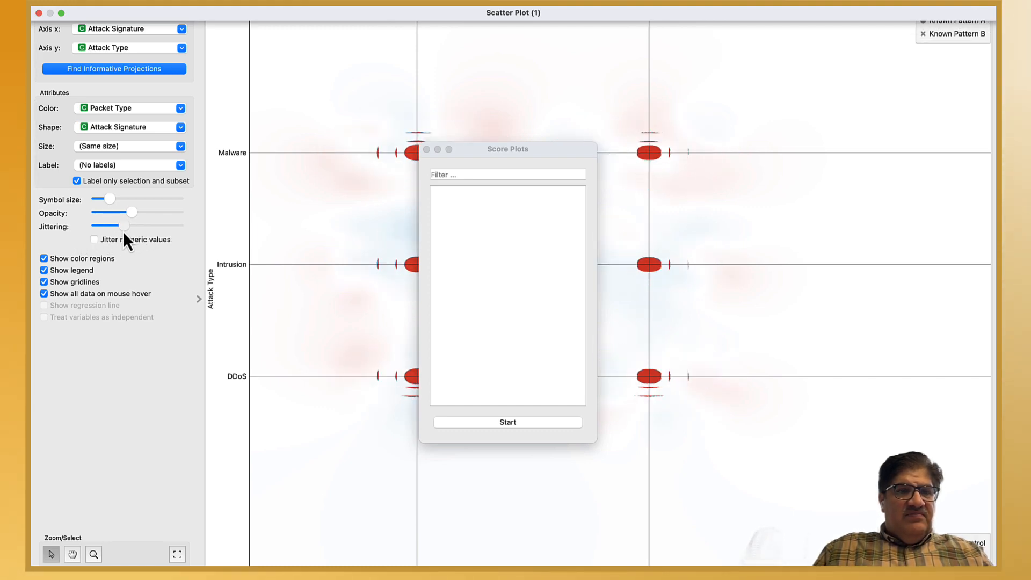
{"action": "left_click", "coordinate": [183, 228]}
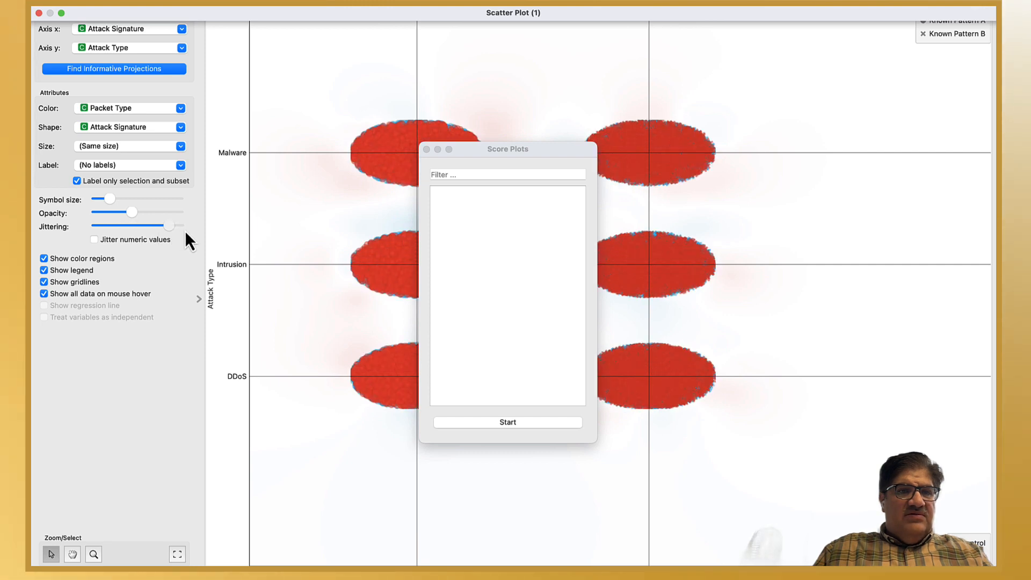
Try jittering numeric values, leave that option off, and close the Score Plots list
{"action": "left_click", "coordinate": [95, 240]}
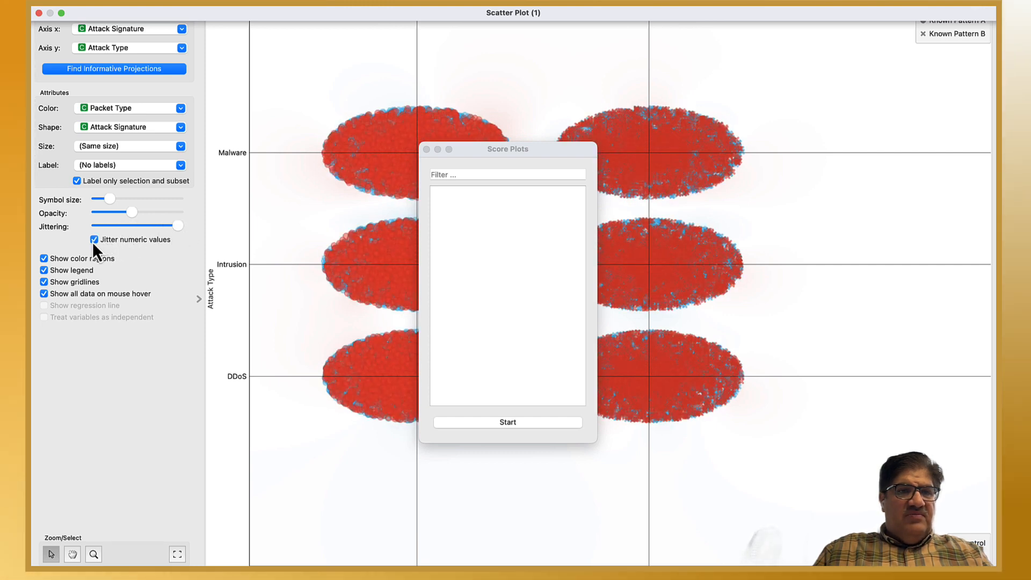
{"action": "left_click", "coordinate": [93, 240]}
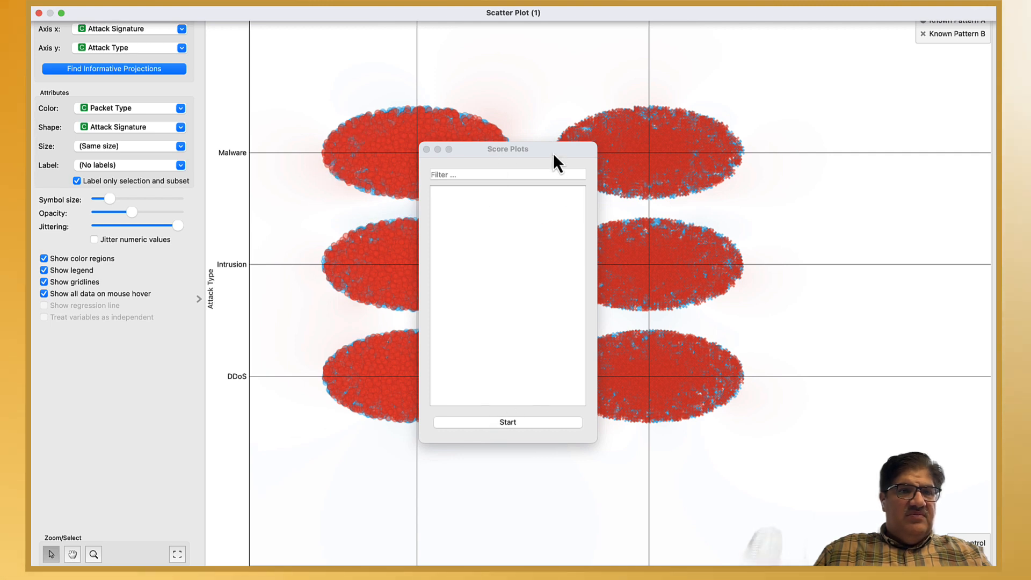
{"action": "left_click", "coordinate": [427, 150]}
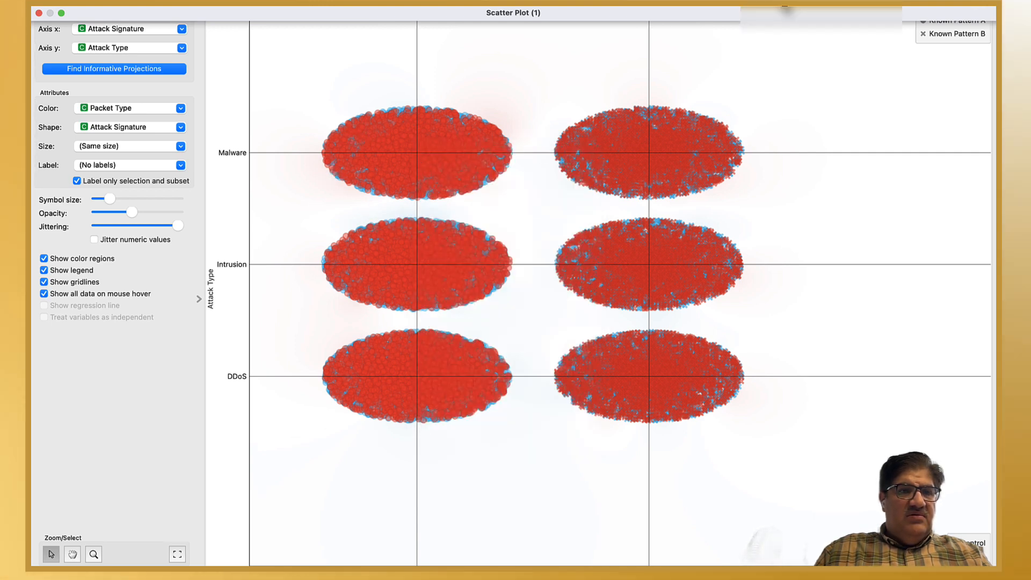
{"action": "left_click", "coordinate": [780, 4]}
{"action": "left_click", "coordinate": [795, 32]}
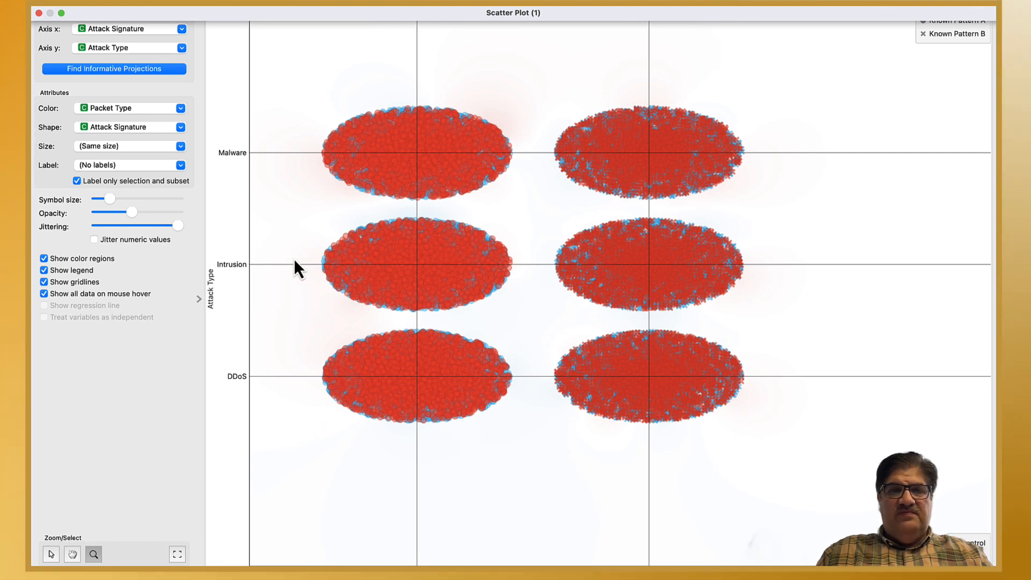
Examine the Attack Signature by Attack Type clusters from an overview down to individual points at a cluster's edge
{"action": "scroll", "coordinate": [308, 278], "scroll_direction": "down", "scroll_amount": 5}
{"action": "scroll", "coordinate": [308, 278], "scroll_direction": "down", "scroll_amount": 3}
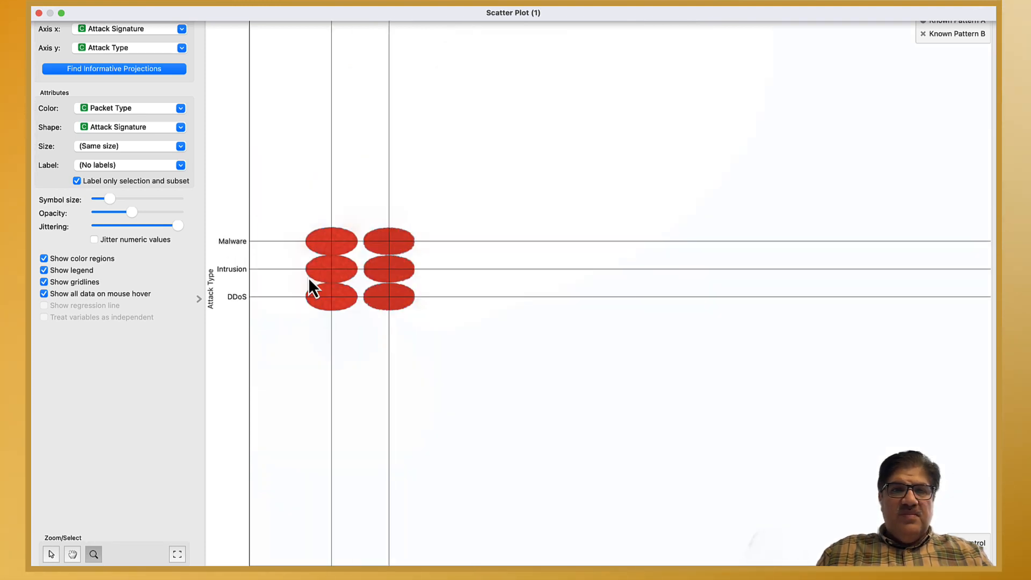
{"action": "scroll", "coordinate": [381, 337], "scroll_direction": "up", "scroll_amount": 5}
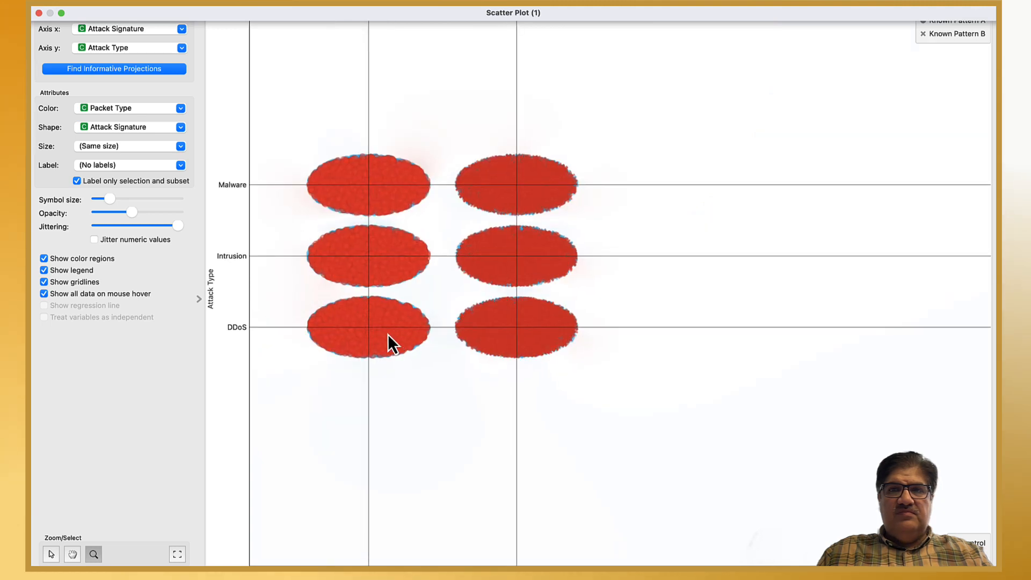
{"action": "scroll", "coordinate": [388, 334], "scroll_direction": "up", "scroll_amount": 5}
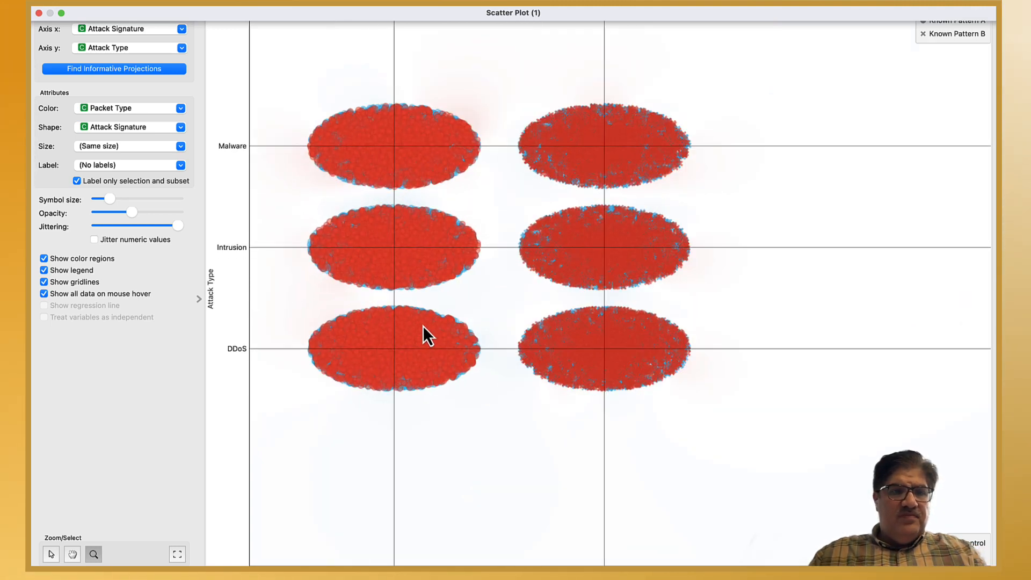
{"action": "scroll", "coordinate": [338, 310], "scroll_direction": "up", "scroll_amount": 4}
{"action": "scroll", "coordinate": [306, 301], "scroll_direction": "up", "scroll_amount": 6}
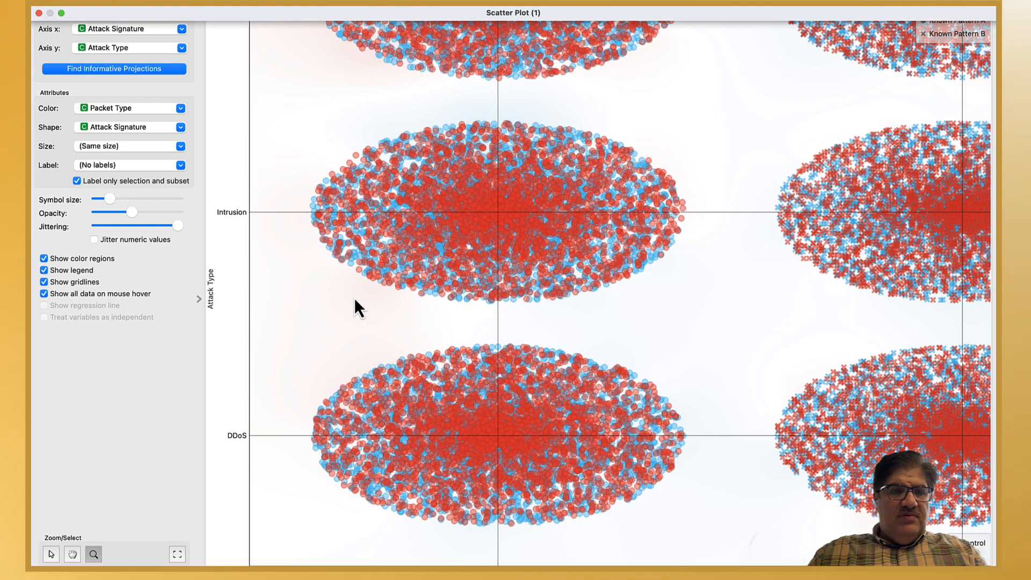
{"action": "scroll", "coordinate": [617, 199], "scroll_direction": "up", "scroll_amount": 5}
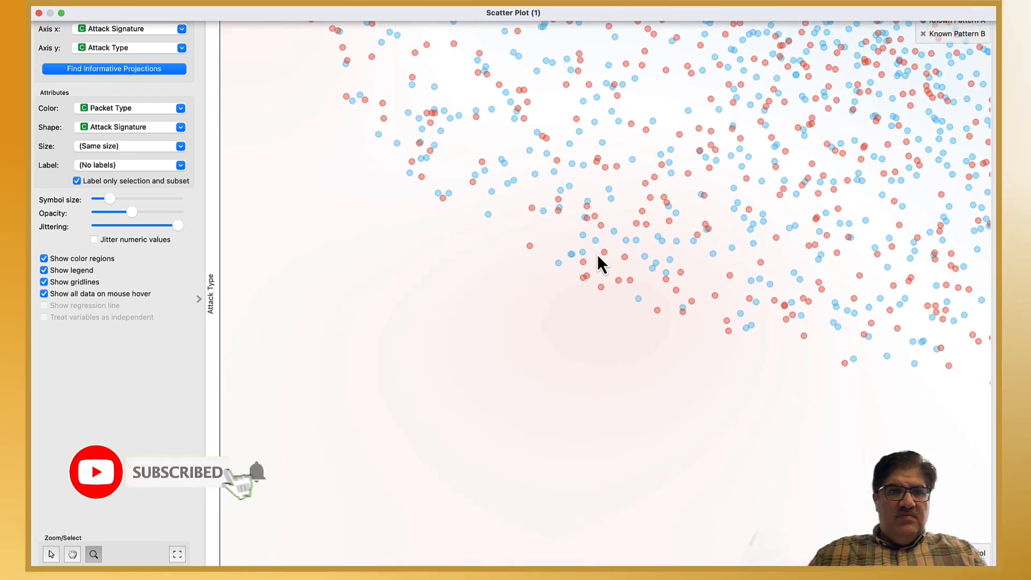
{"action": "scroll", "coordinate": [630, 202], "scroll_direction": "up", "scroll_amount": 3}
{"action": "scroll", "coordinate": [634, 198], "scroll_direction": "up", "scroll_amount": 3}
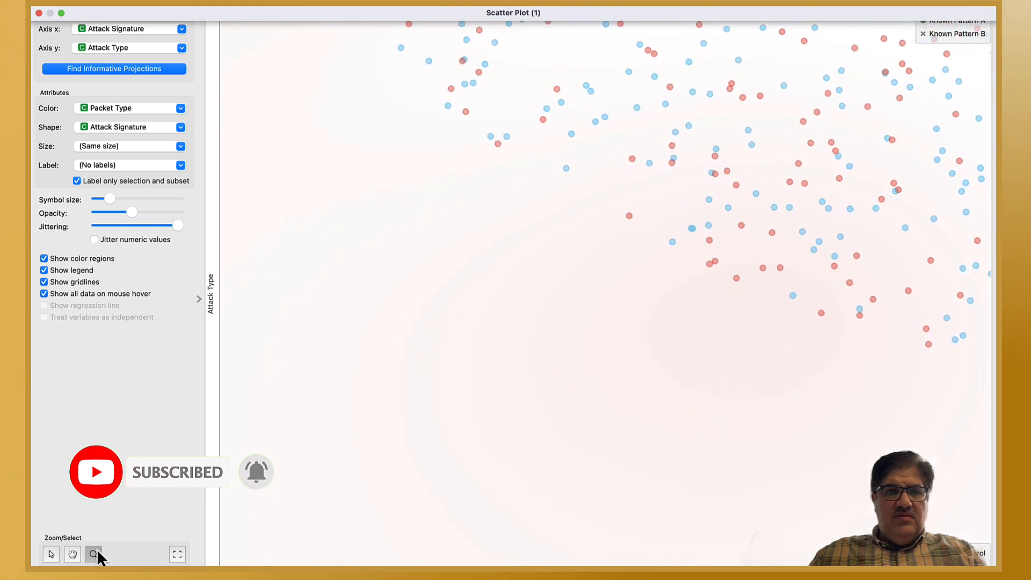
{"action": "scroll", "coordinate": [386, 340], "scroll_direction": "up", "scroll_amount": 2}
{"action": "scroll", "coordinate": [479, 334], "scroll_direction": "up", "scroll_amount": 3}
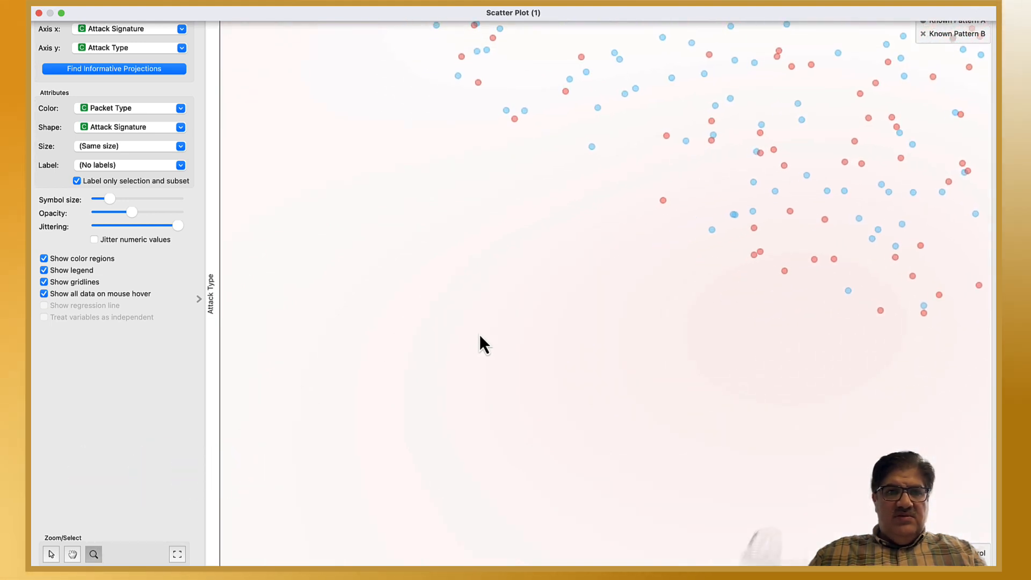
{"action": "scroll", "coordinate": [479, 334], "scroll_direction": "up", "scroll_amount": 2}
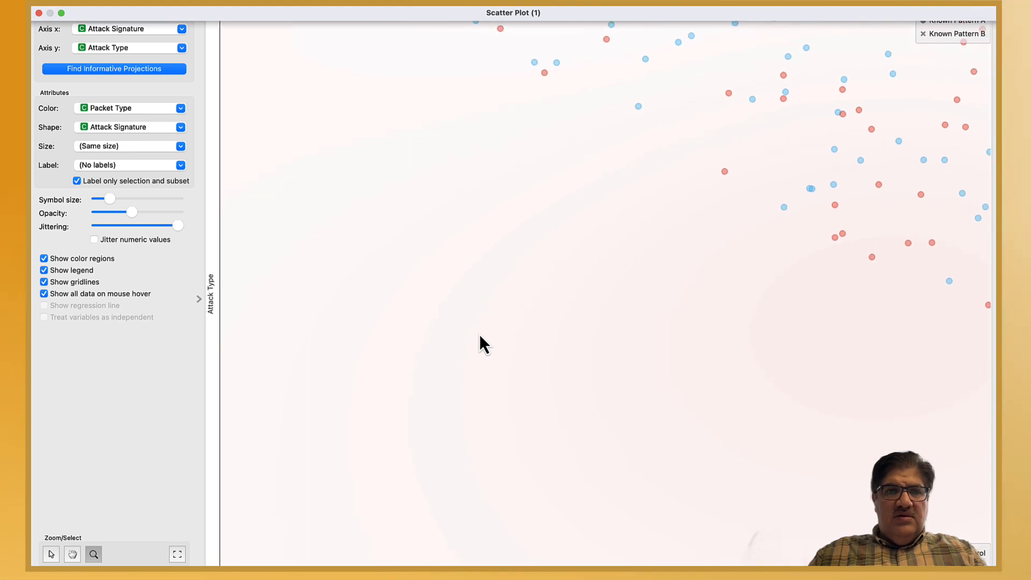
{"action": "scroll", "coordinate": [590, 269], "scroll_direction": "up", "scroll_amount": 3}
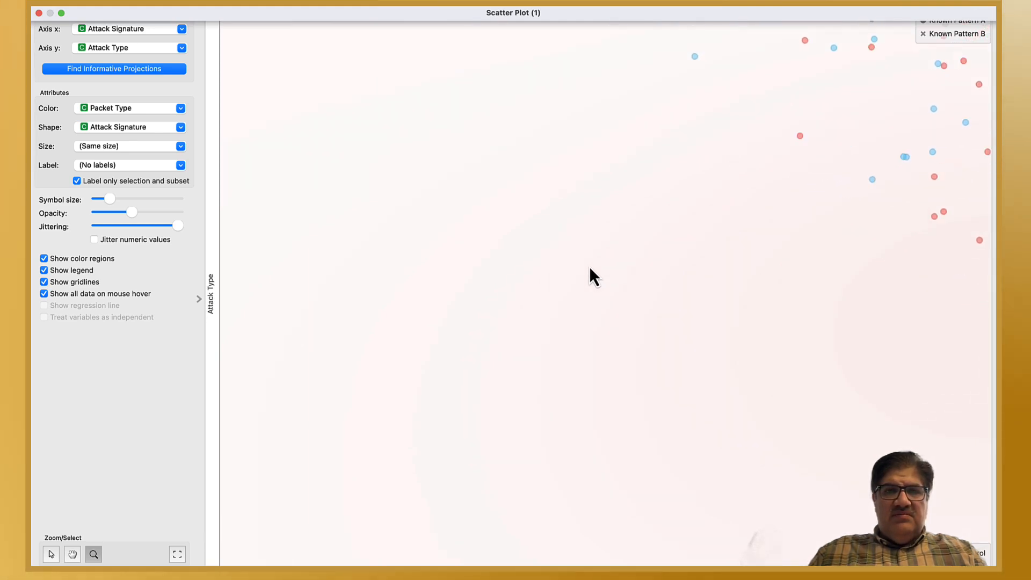
{"action": "scroll", "coordinate": [375, 332], "scroll_direction": "up", "scroll_amount": 2}
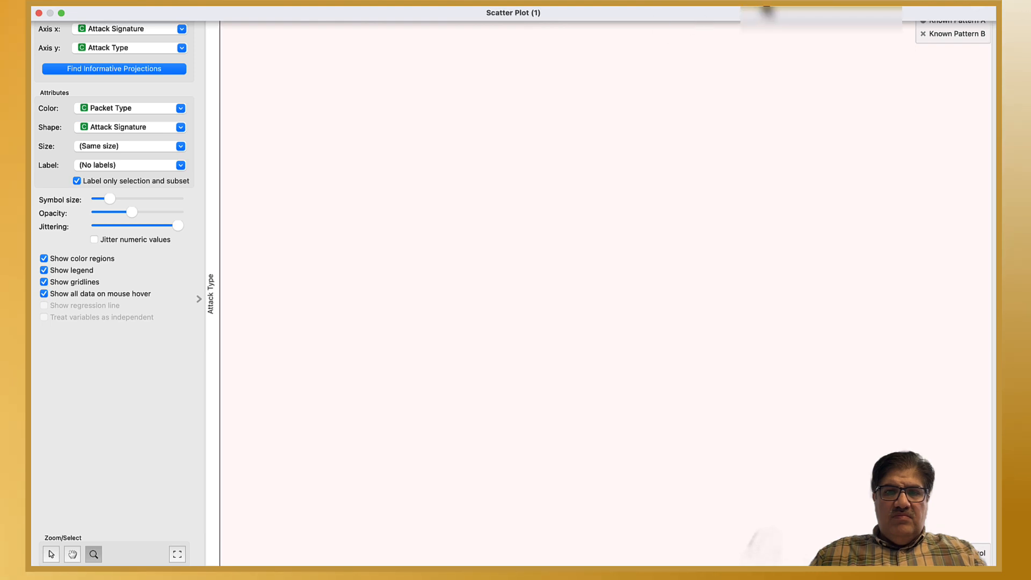
Select all the points of the Intrusion cluster for Known Pattern A in the scatter plot
{"action": "left_click", "coordinate": [767, 11]}
{"action": "left_click", "coordinate": [772, 31]}
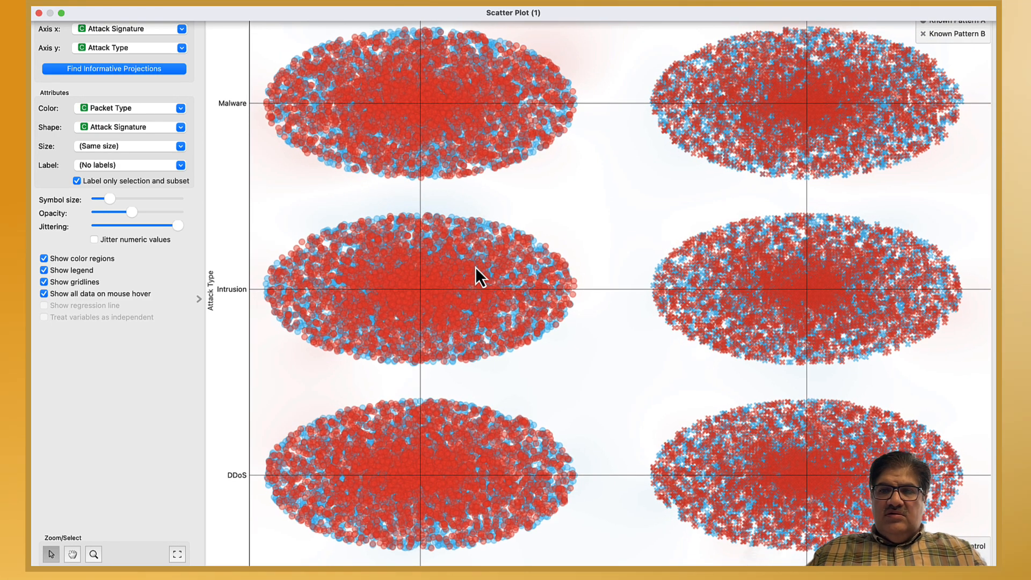
{"action": "scroll", "coordinate": [475, 267], "scroll_direction": "up", "scroll_amount": 2}
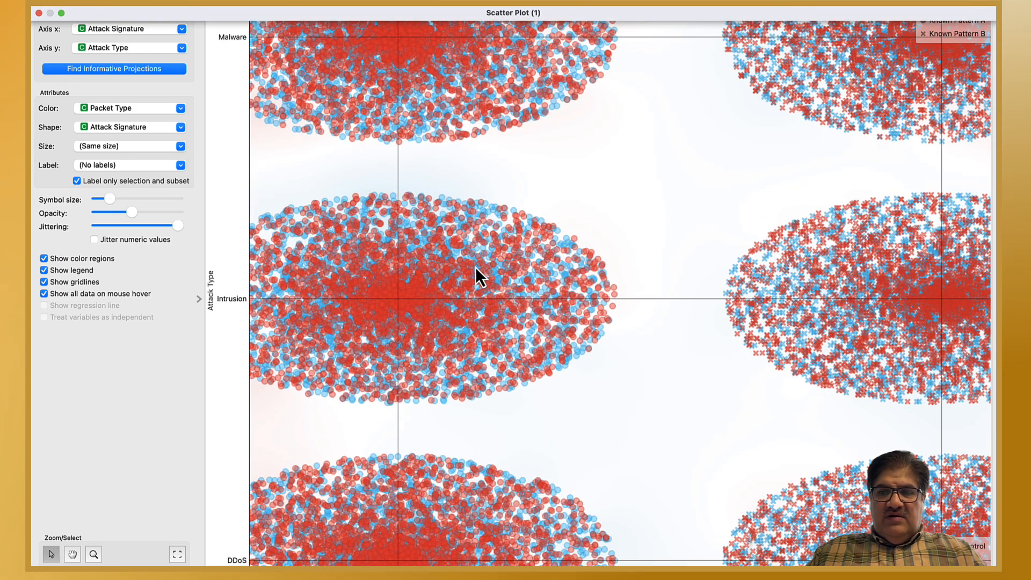
{"action": "scroll", "coordinate": [475, 266], "scroll_direction": "up", "scroll_amount": 2}
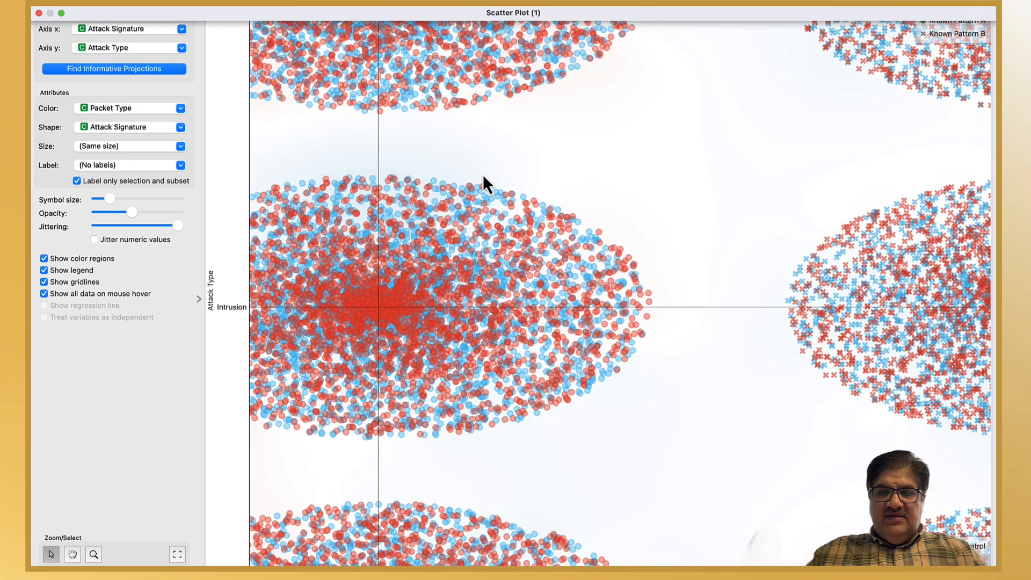
{"action": "left_click_drag", "start_coordinate": [474, 176], "coordinate": [659, 349]}
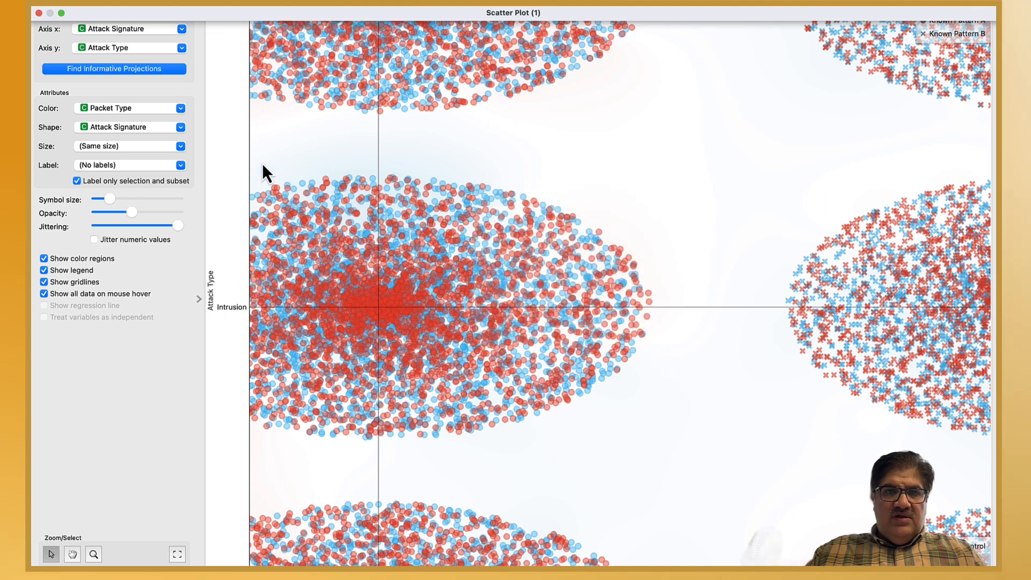
{"action": "left_click_drag", "start_coordinate": [261, 161], "coordinate": [575, 430]}
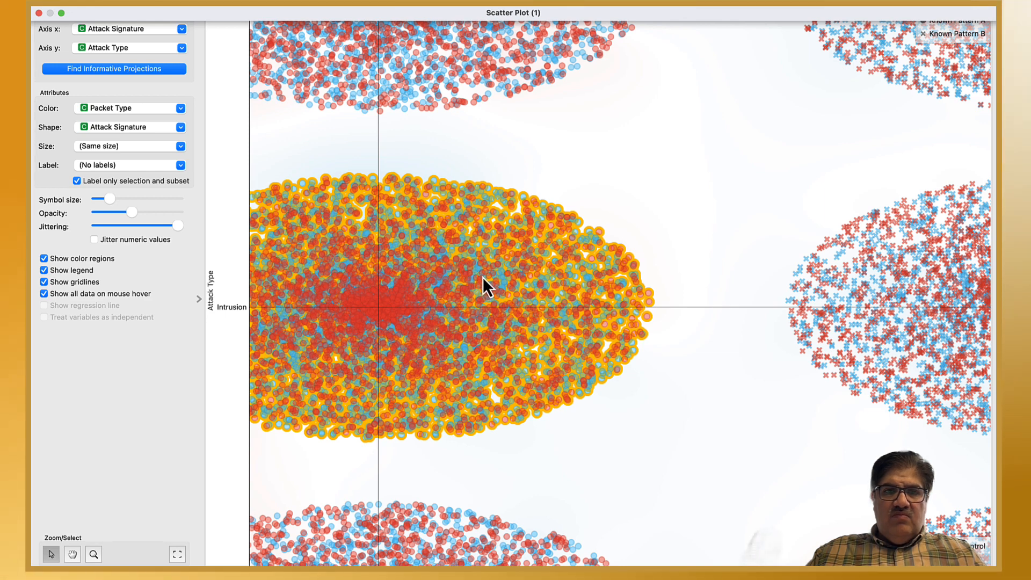
{"action": "mouse_move", "coordinate": [483, 277]}
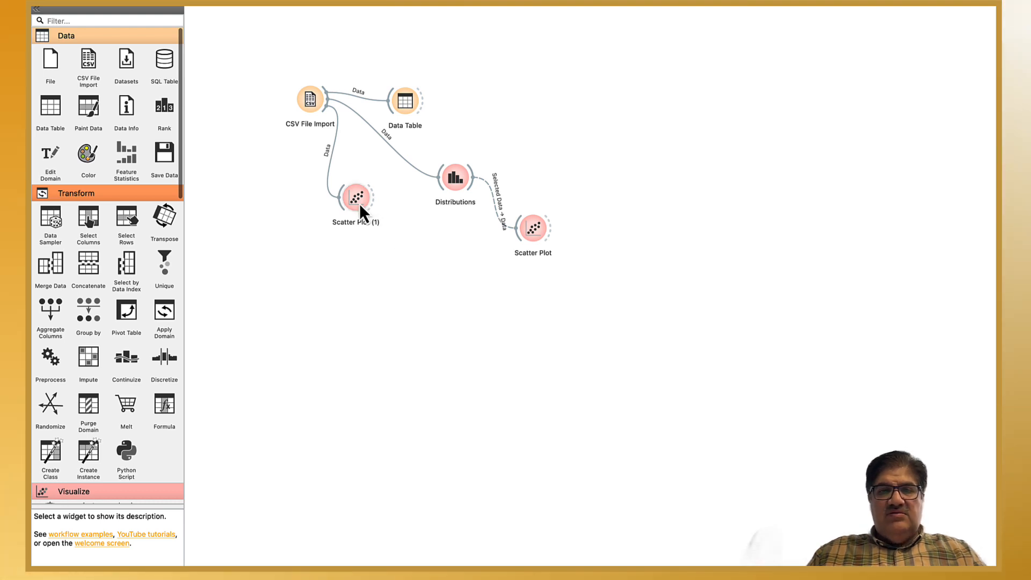
Connect a new Data Table to the selected data of Scatter Plot (1) and inspect the selected records in it
{"action": "left_click_drag", "start_coordinate": [374, 201], "coordinate": [425, 273]}
{"action": "left_click", "coordinate": [458, 301]}
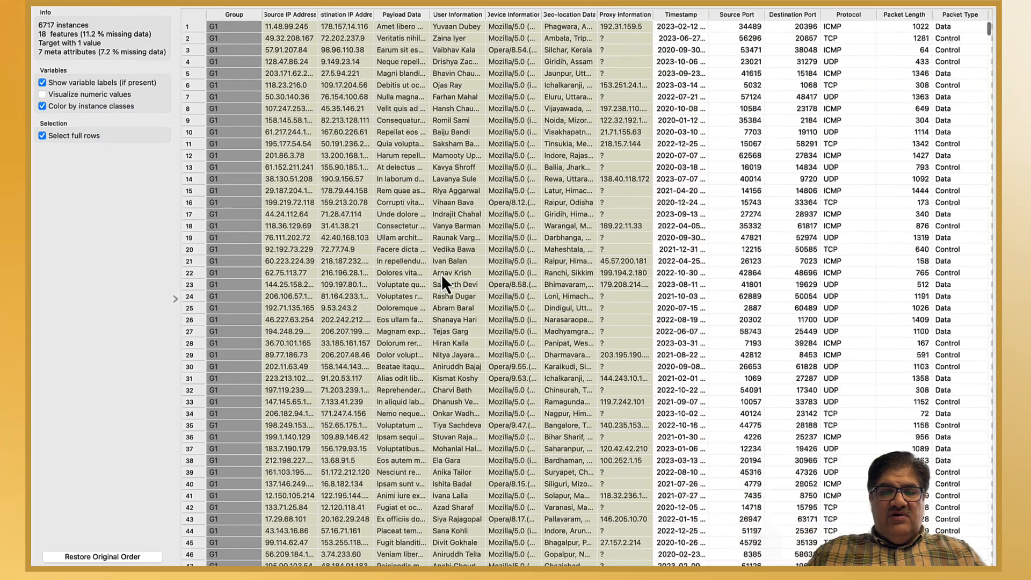
{"action": "double_click", "coordinate": [441, 275]}
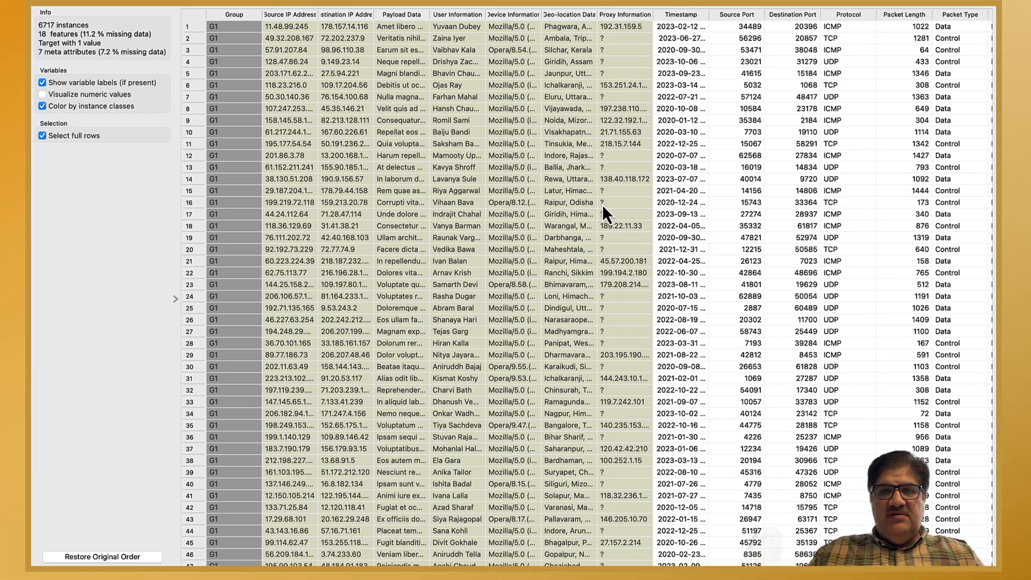
{"action": "scroll", "coordinate": [602, 214], "scroll_direction": "right", "scroll_amount": 10}
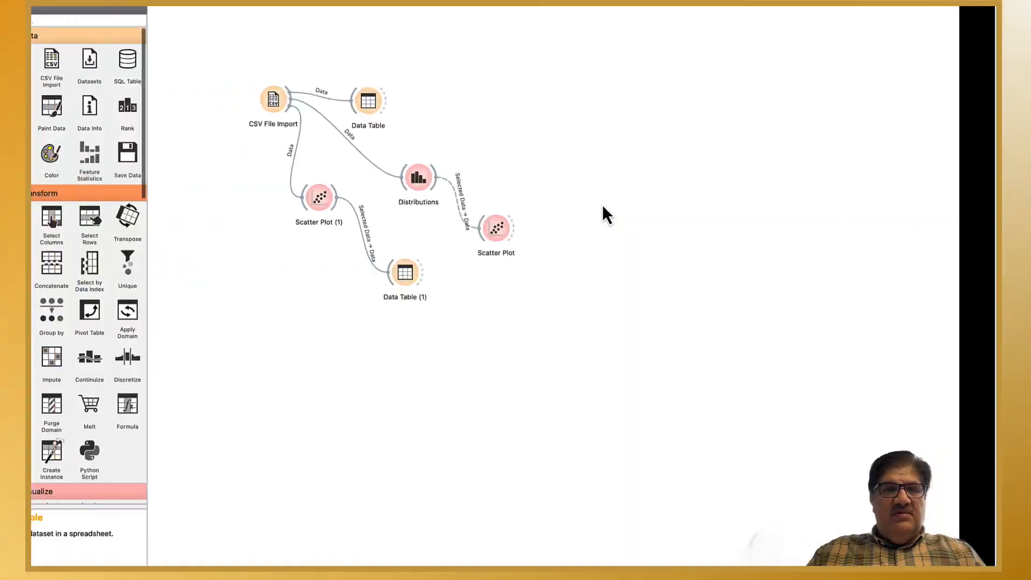